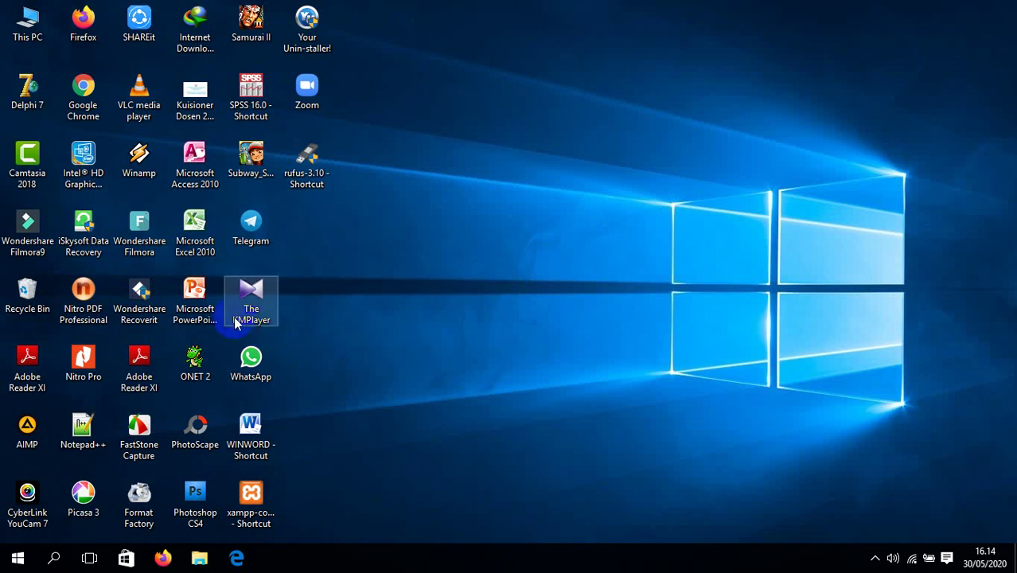
Launch PowerPoint 2010 from its desktop shortcut to get a blank presentation.
double_click(196, 298)
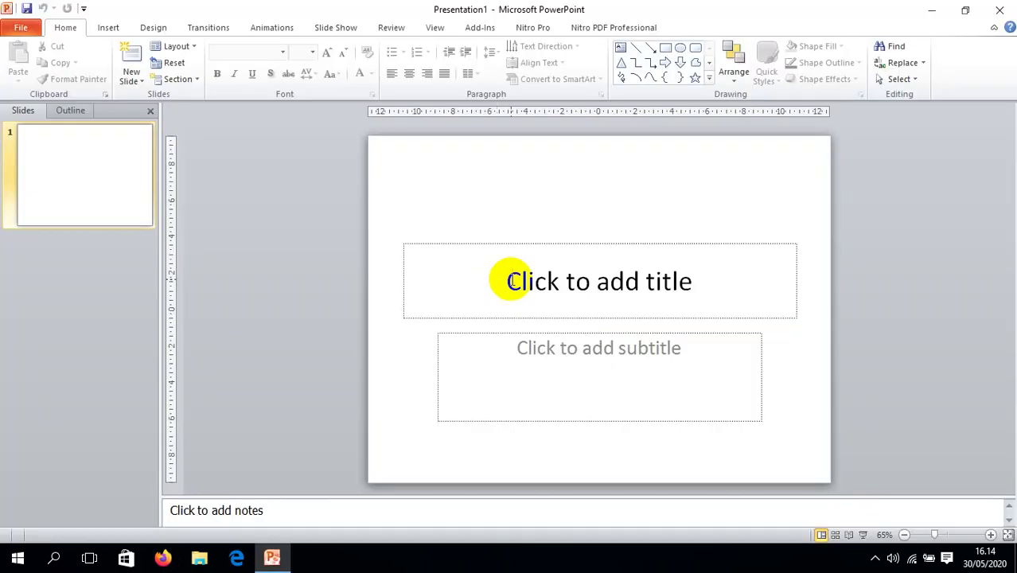
Delete the title placeholder and then the subtitle placeholder from slide 1.
click(529, 248)
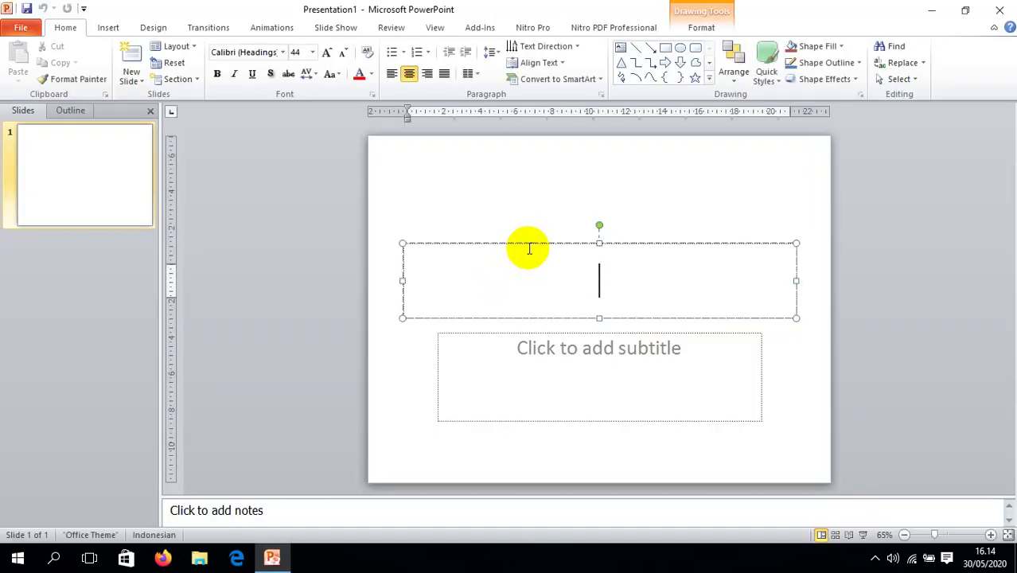
click(528, 243)
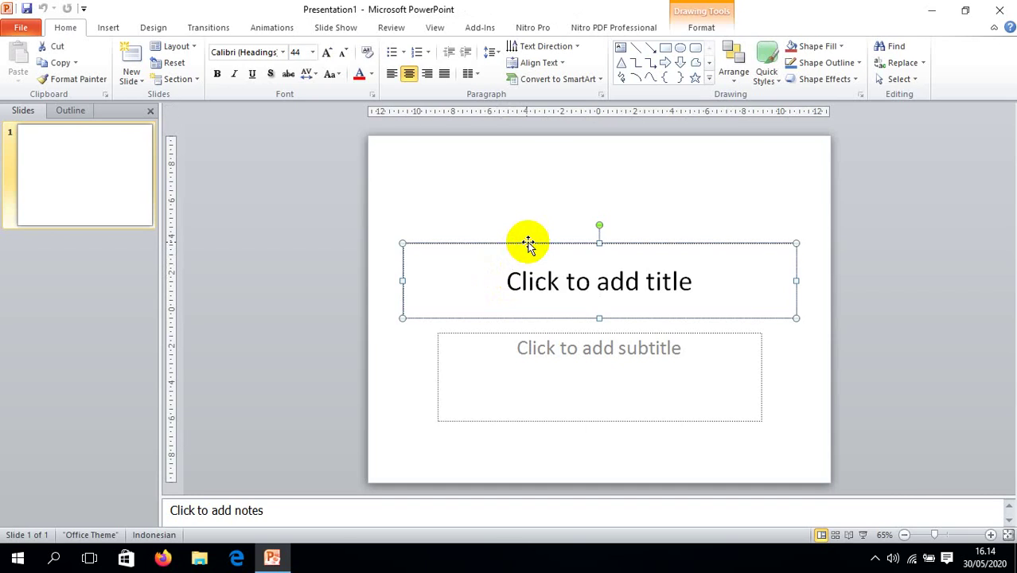
key(Delete)
click(536, 395)
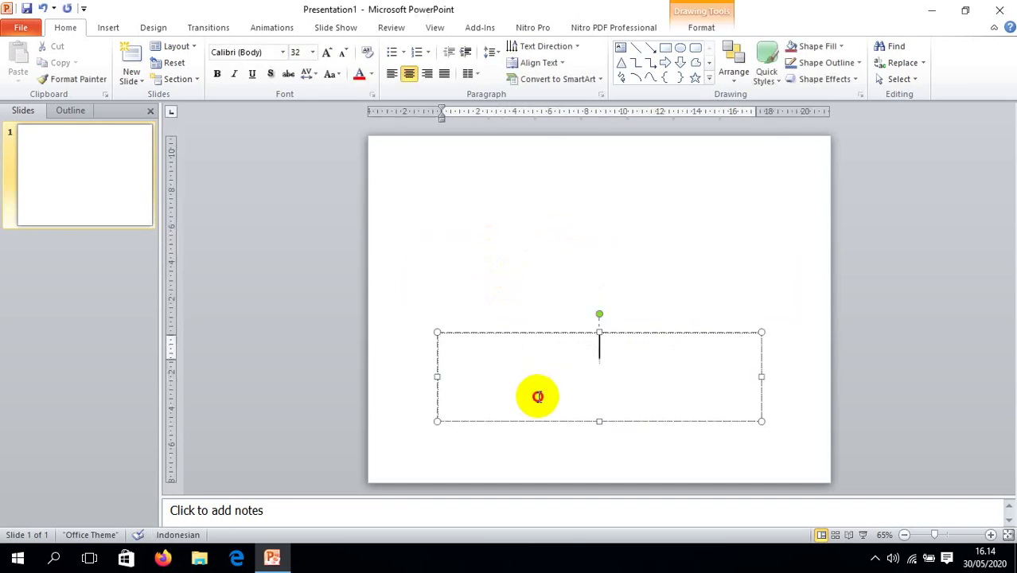
click(537, 333)
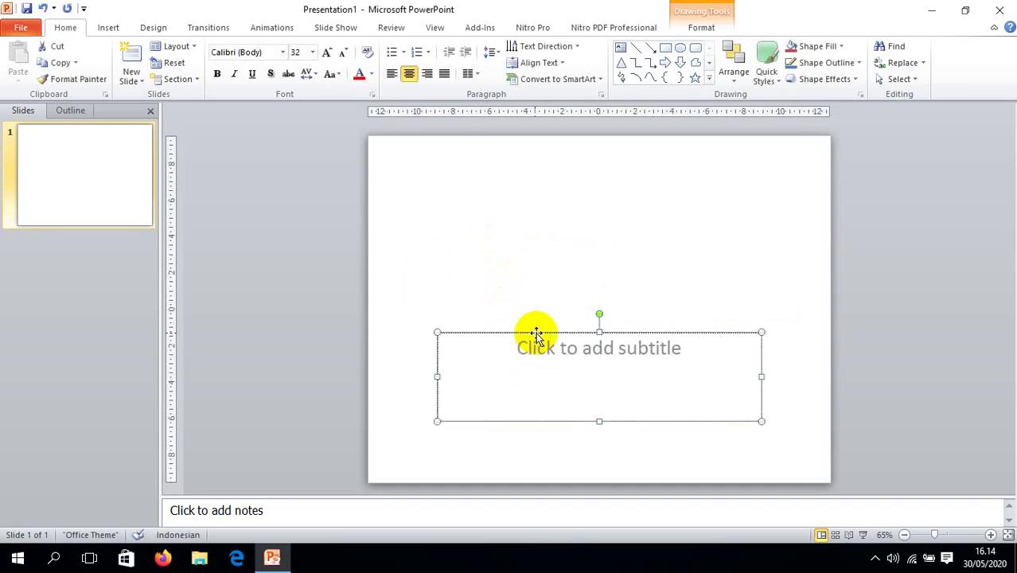
key(Delete)
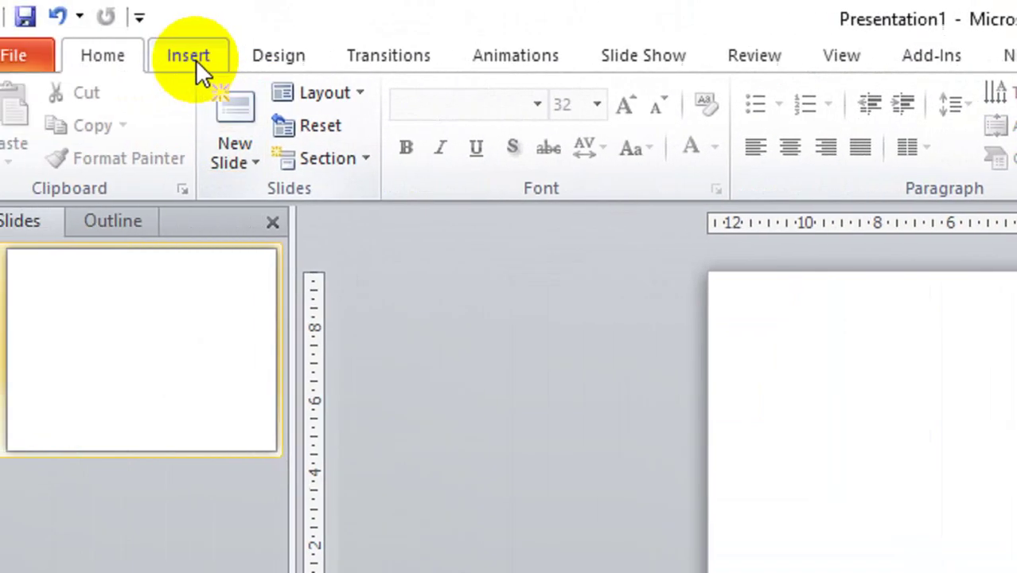
Open the Insert Chart dialog, browse the Line and Pie types, and return to Column charts.
click(197, 64)
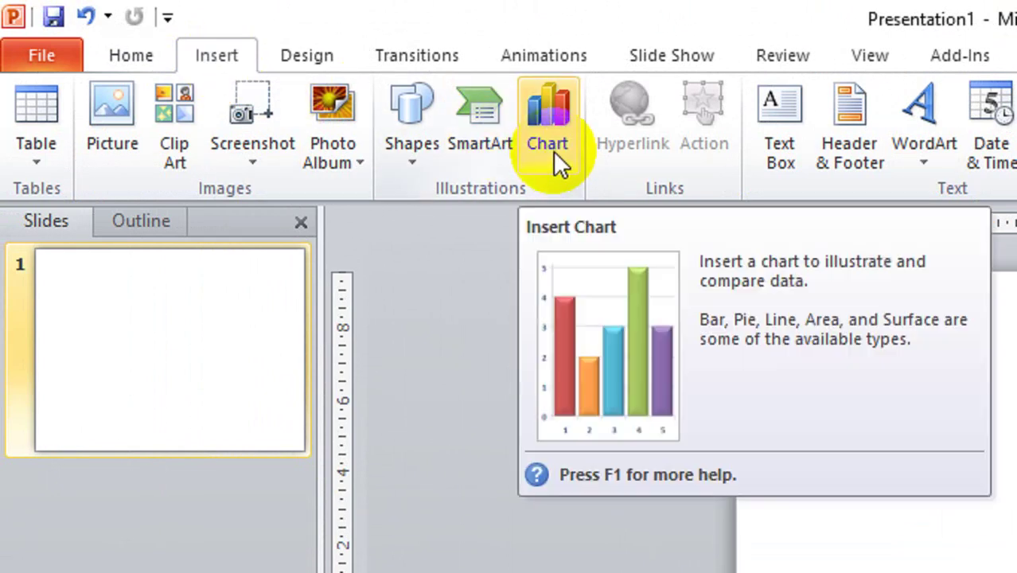
click(553, 151)
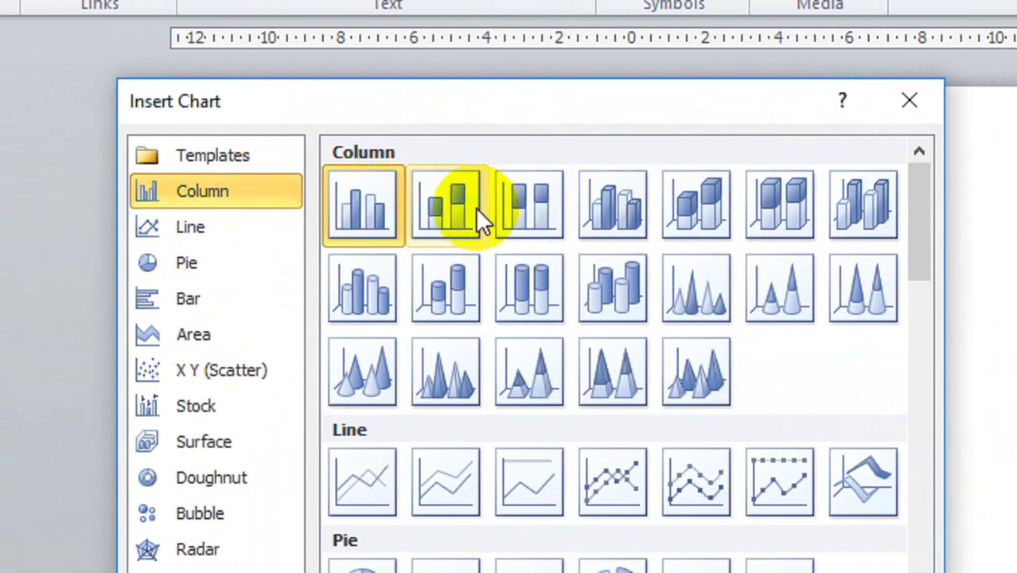
click(511, 210)
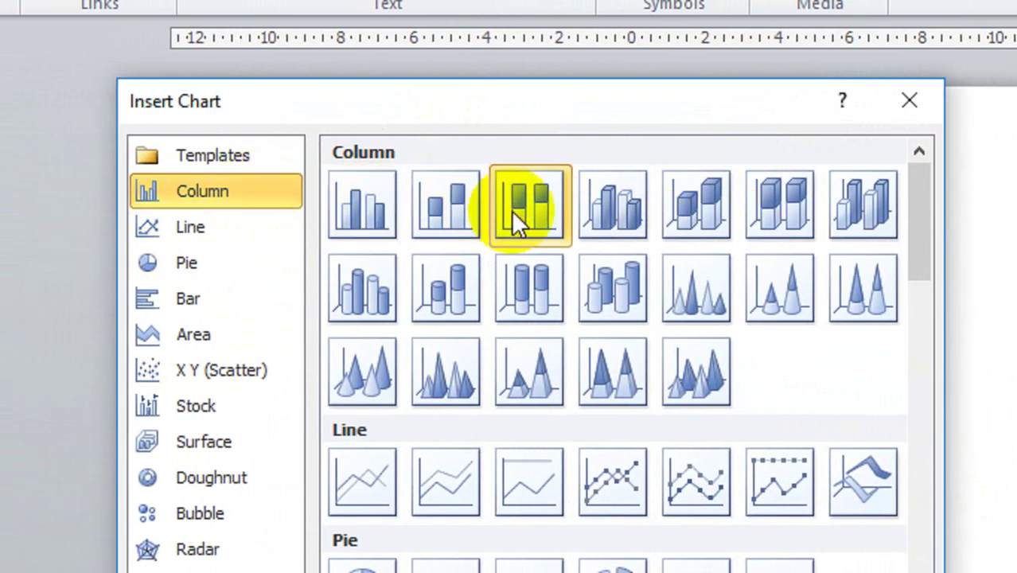
click(272, 231)
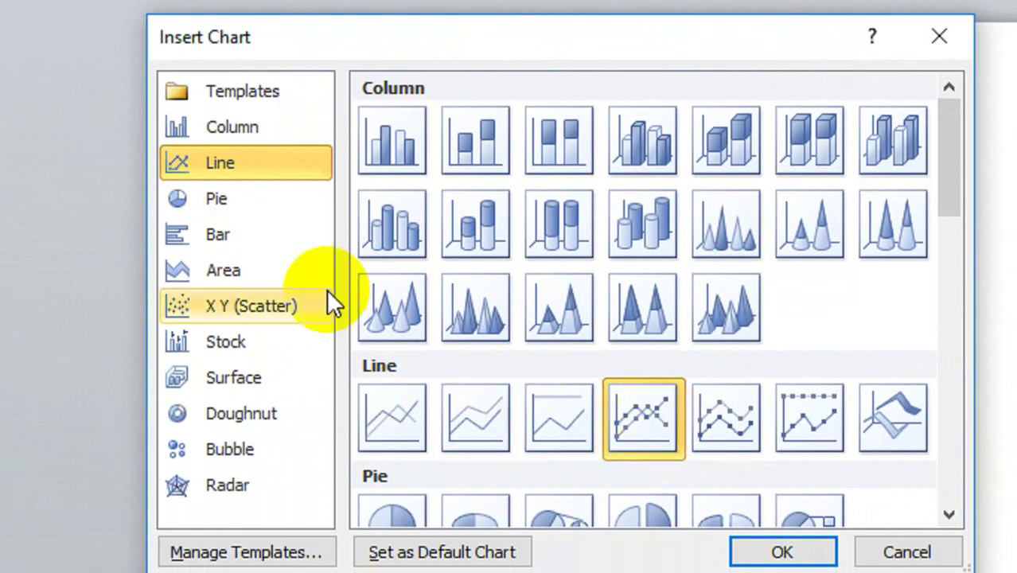
click(275, 198)
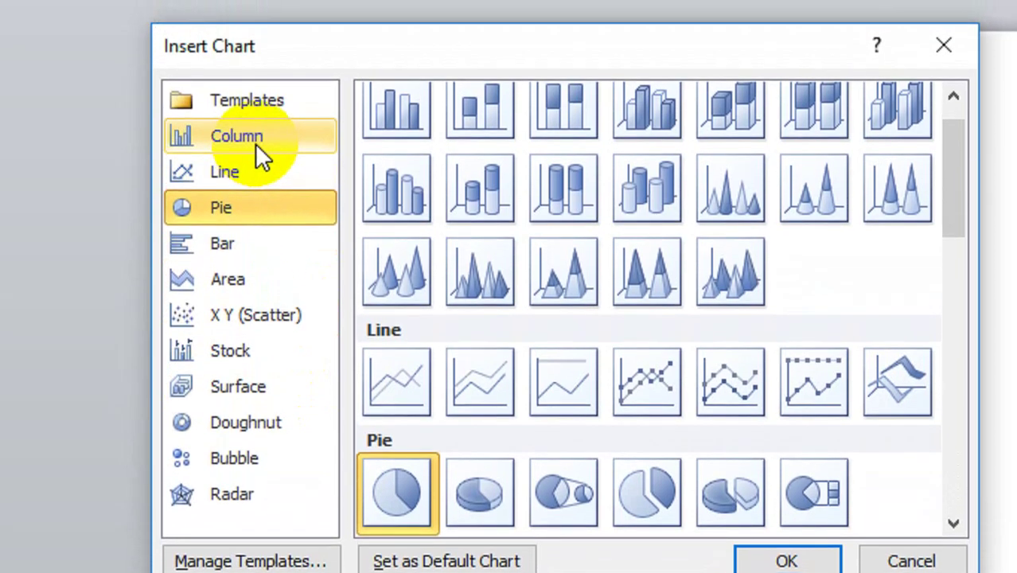
click(257, 145)
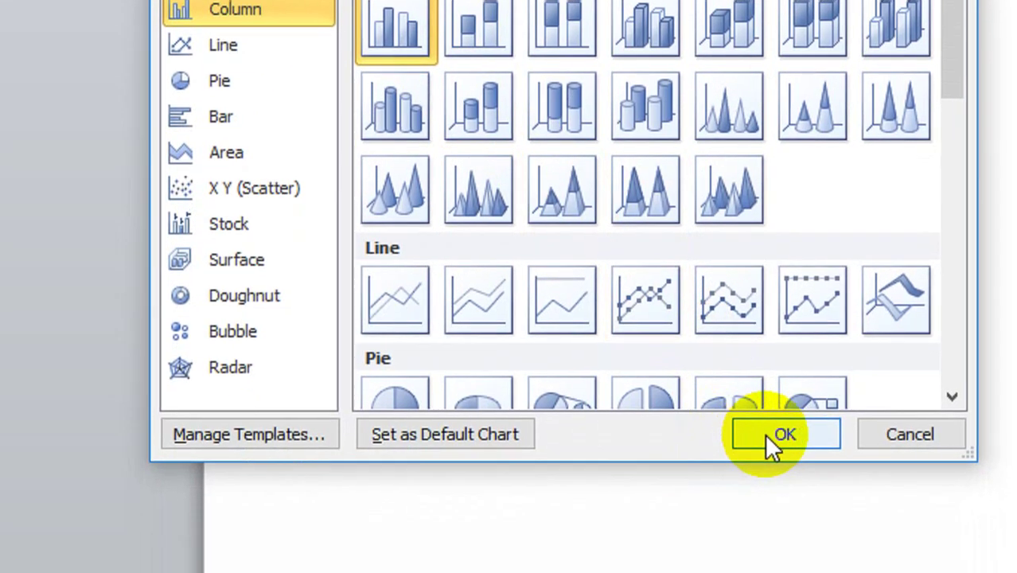
Insert the clustered column chart and select cell B1 in its Excel data sheet.
click(764, 434)
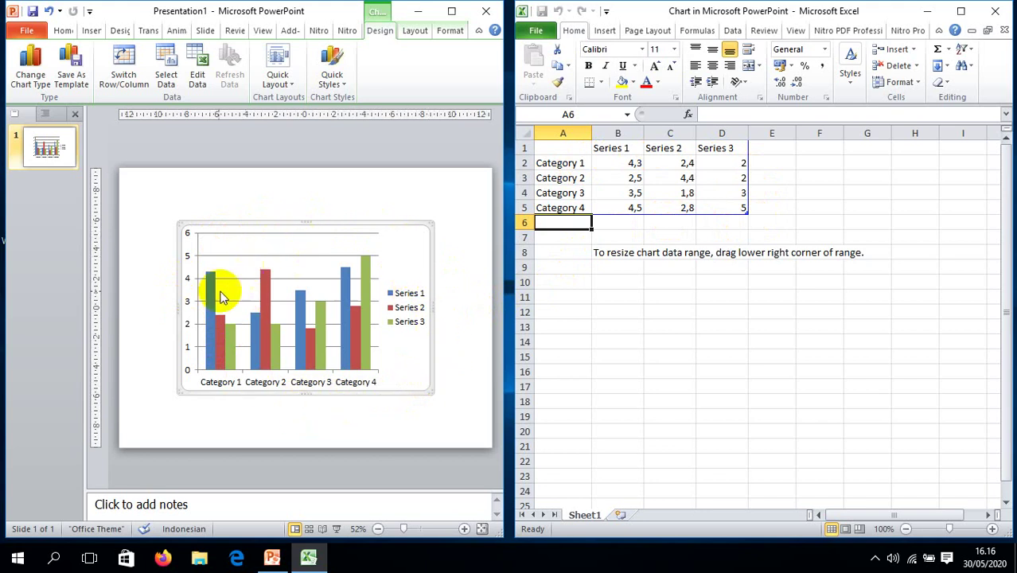
click(618, 152)
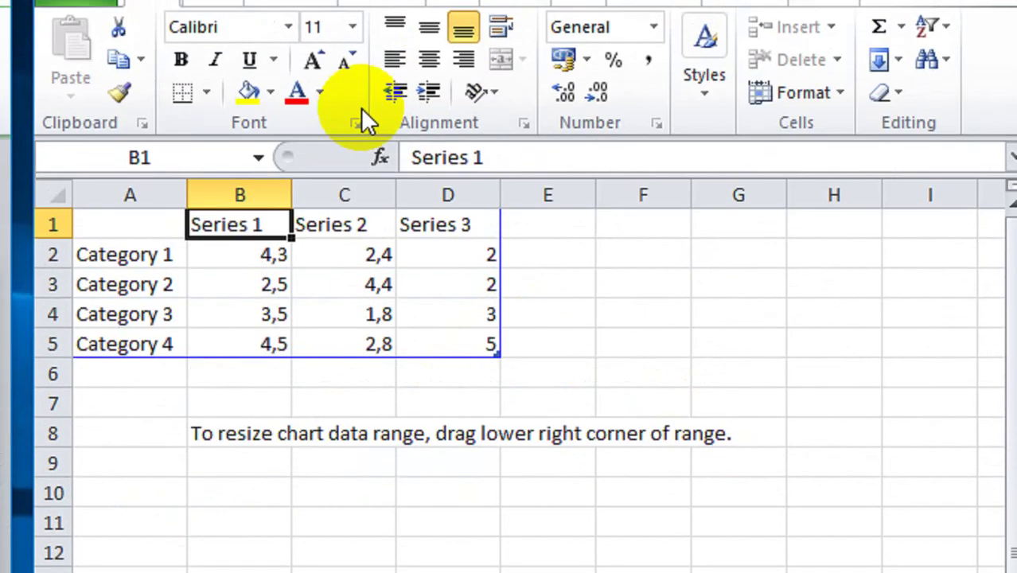
Enter 2018, 2019 and 2020 as the series headers in B1 to D1.
text(1)
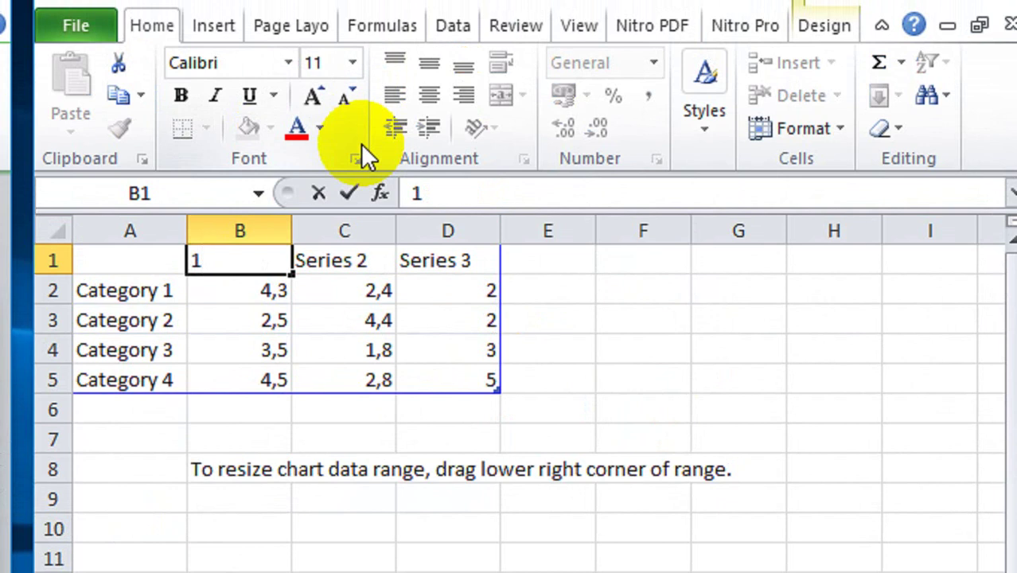
text(99)
key(BackSpace)
key(BackSpace)
key(BackSpace)
text(2)
text(0)
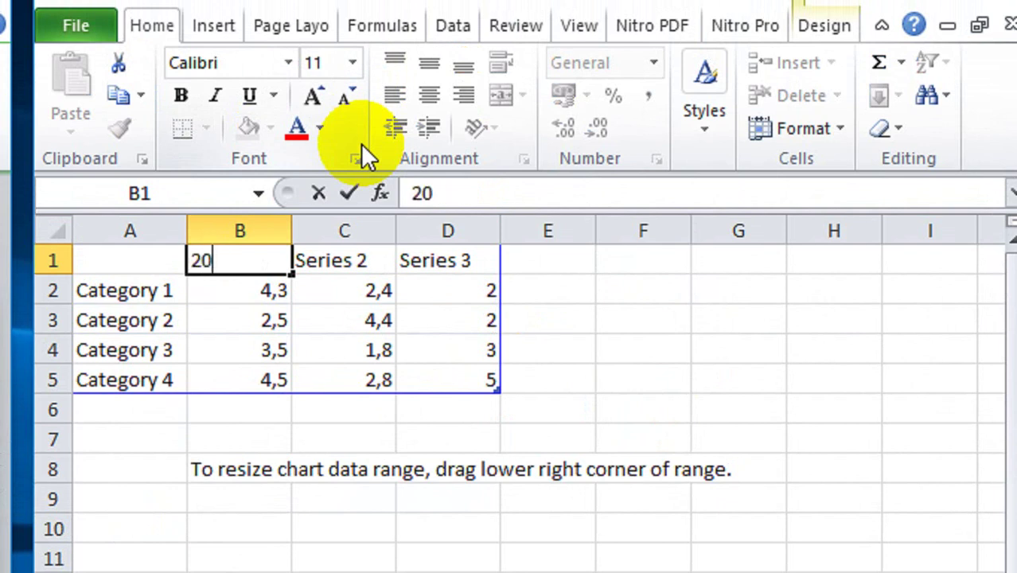
text(18)
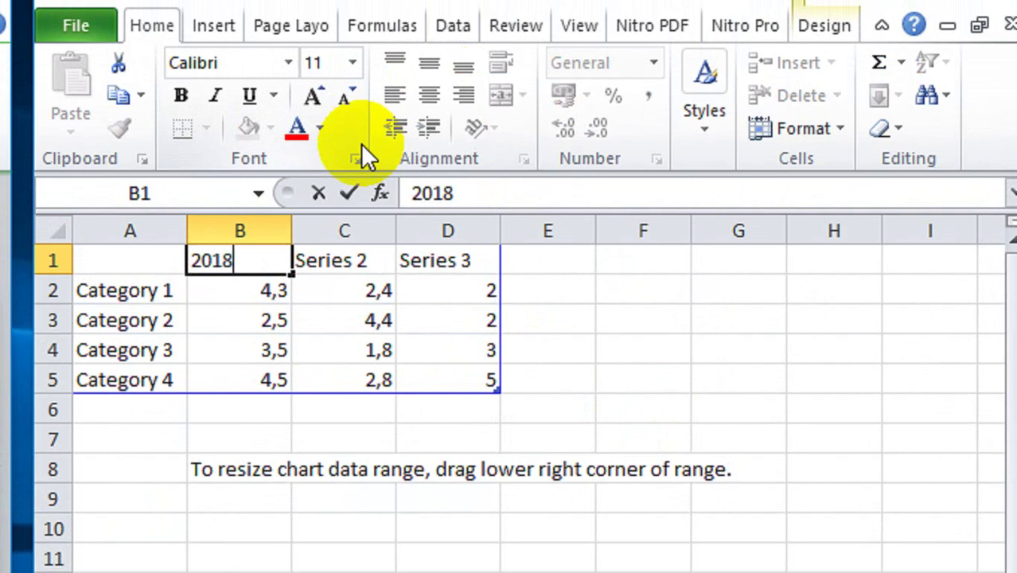
key(Tab)
text(20)
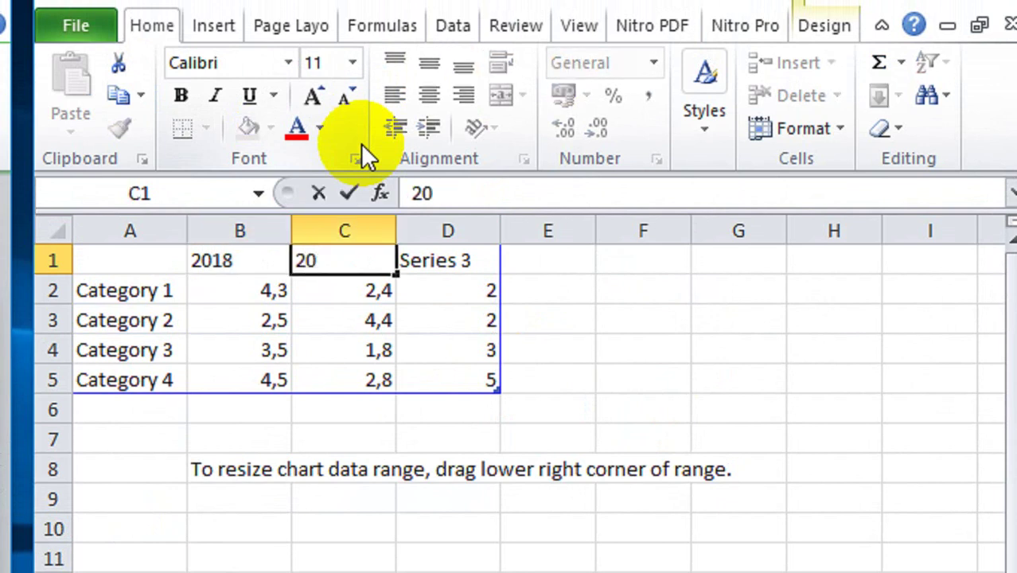
text(18)
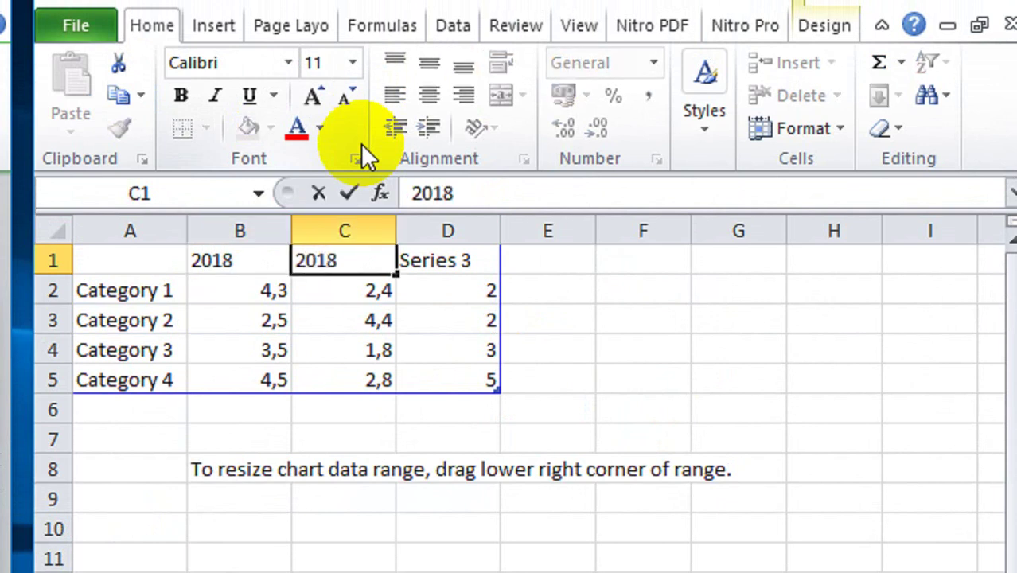
key(BackSpace)
text(9)
key(Tab)
text(2)
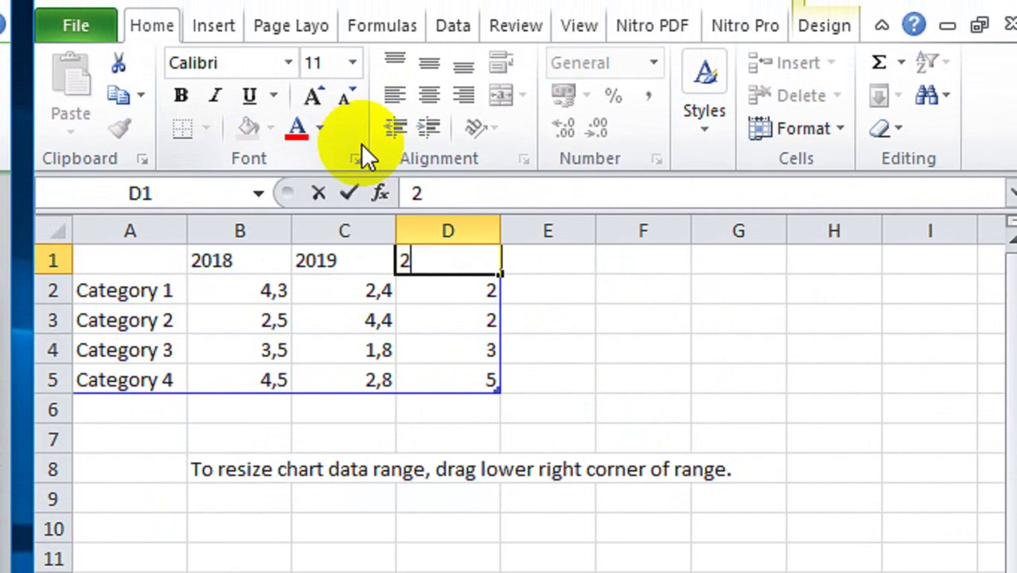
text(02)
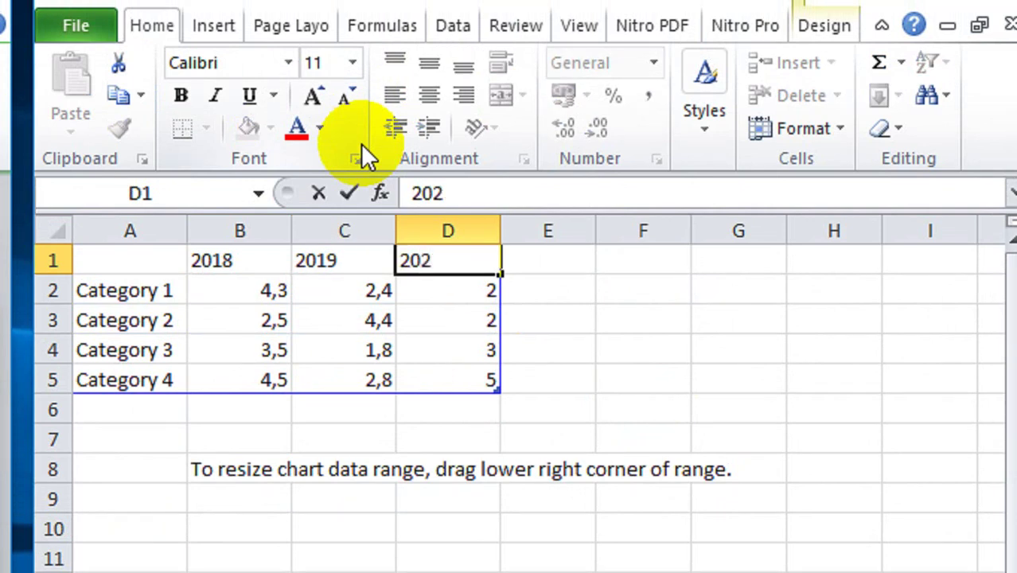
text(0)
key(Return)
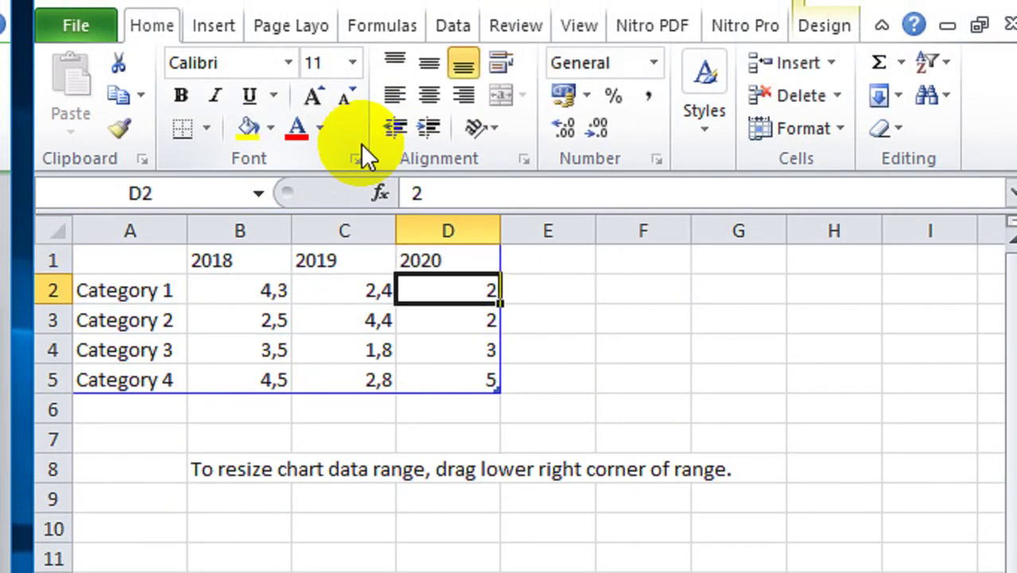
Move the selection to cell A2, the first category label.
key(Up)
key(Left)
key(Left)
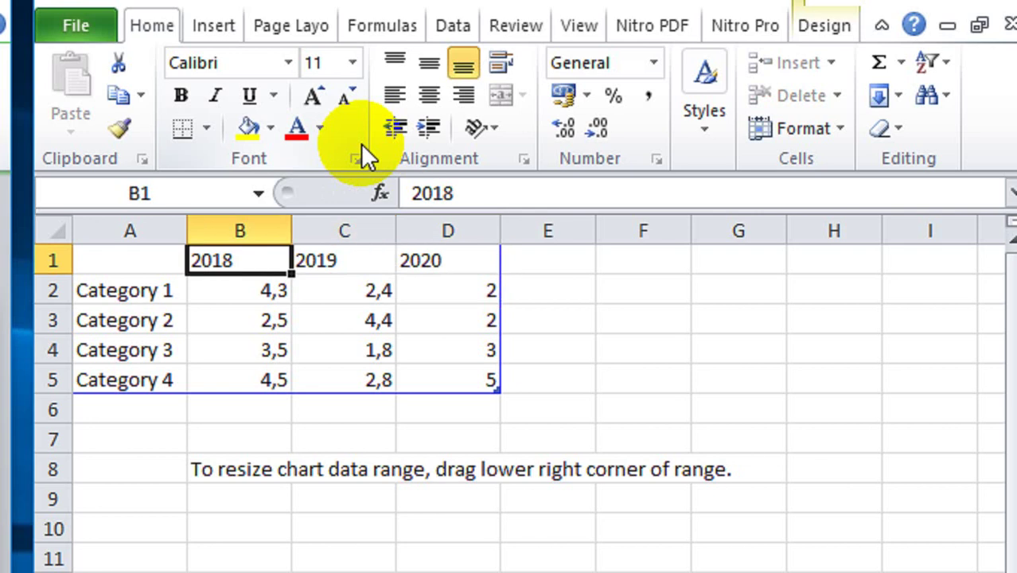
key(Left)
key(Down)
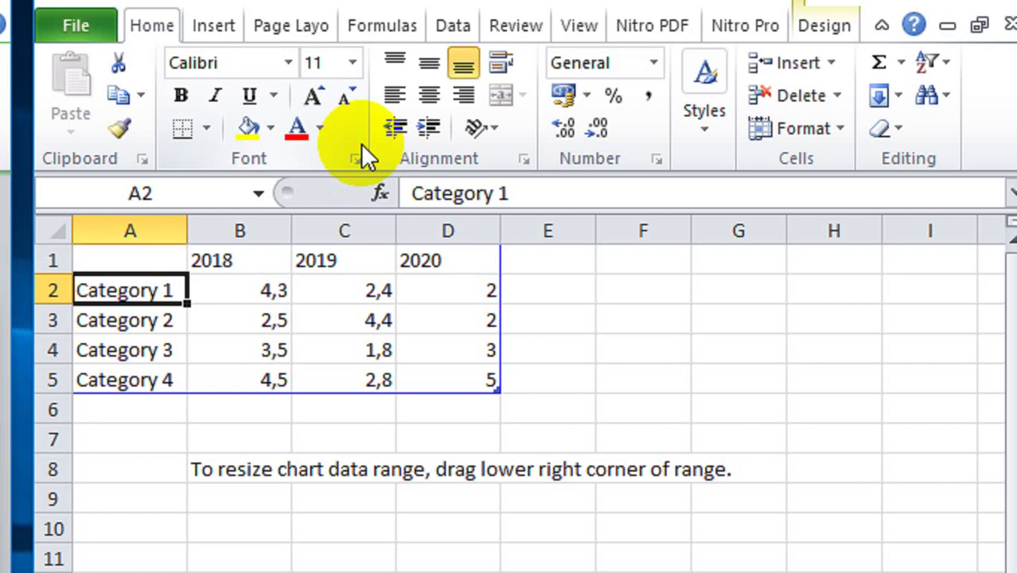
Type the categories akuntansi, manajemen, pertanian and geografis into A2 to A5.
text(ak)
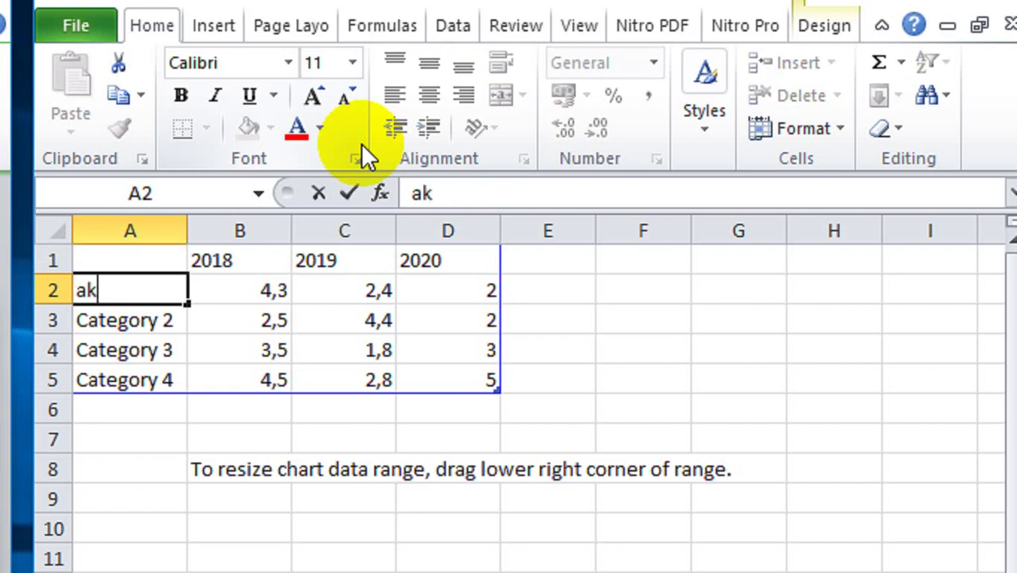
text(unt)
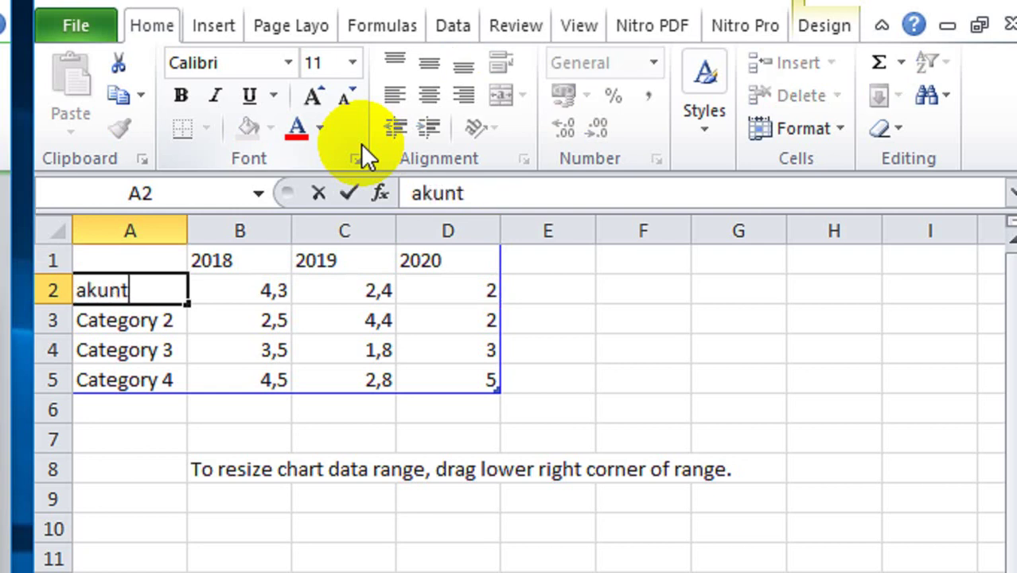
text(ansi)
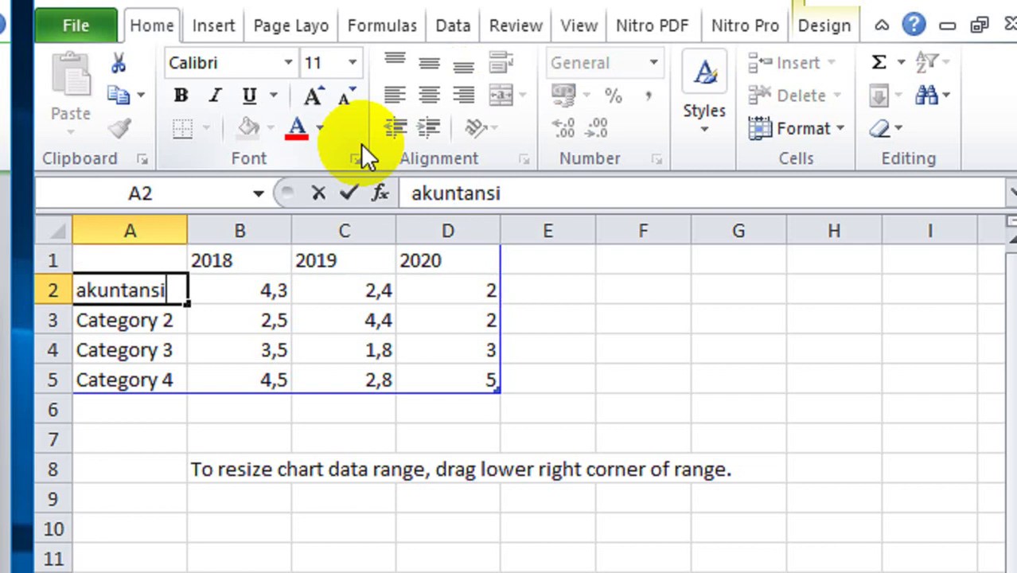
key(Return)
text(man)
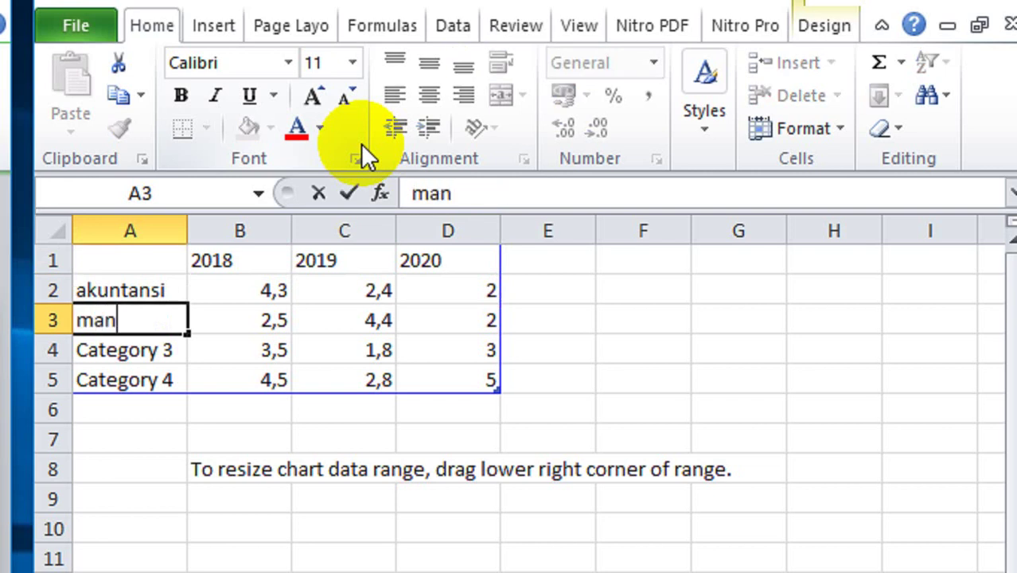
text(ajeme)
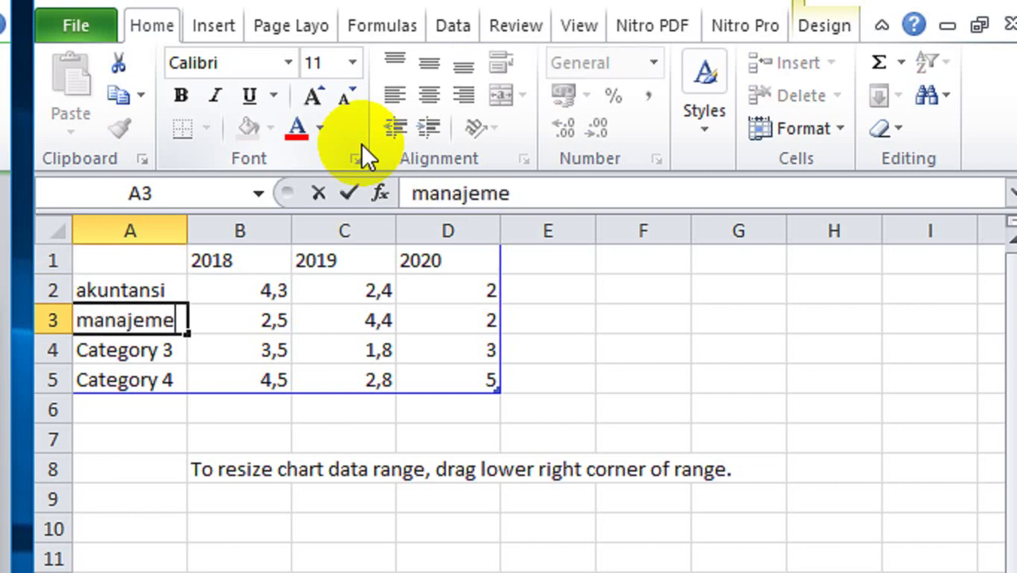
text(n)
key(Return)
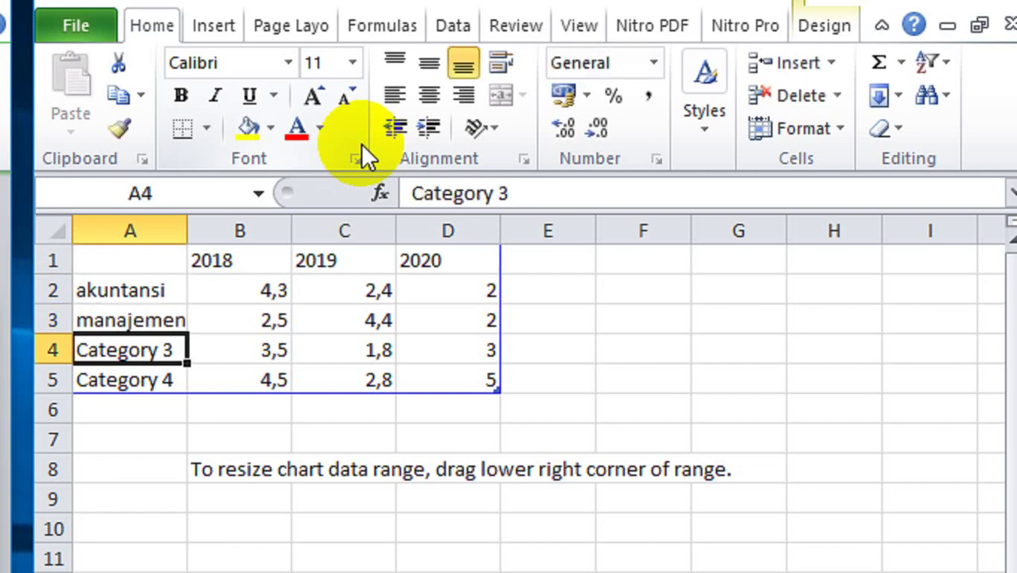
text(p)
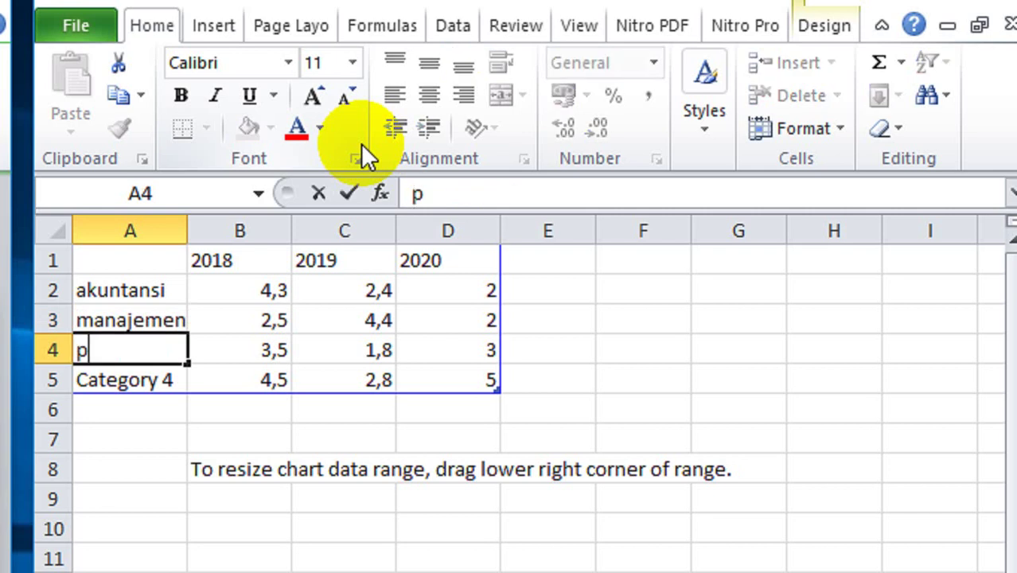
text(ertan)
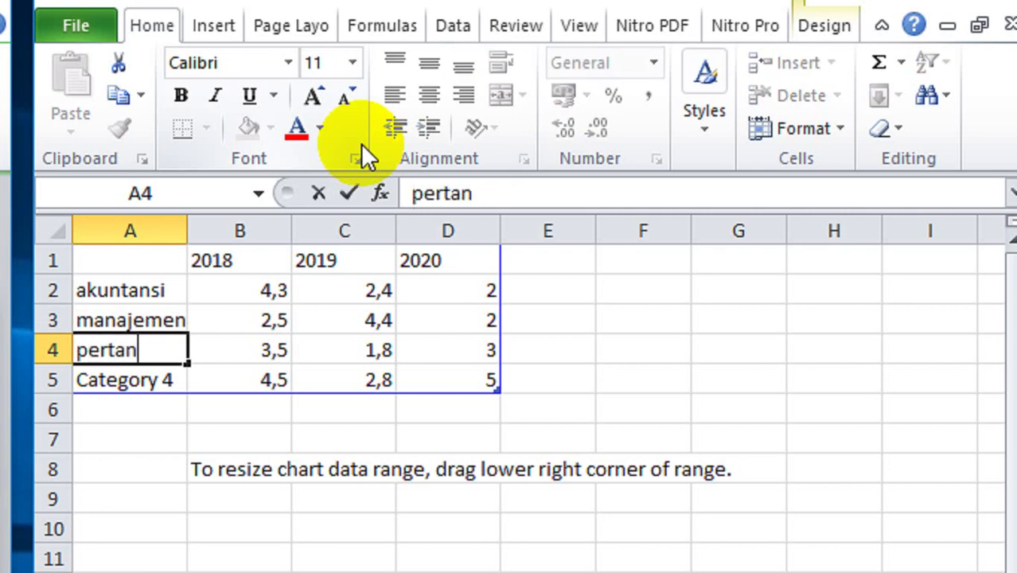
text(ian)
key(Return)
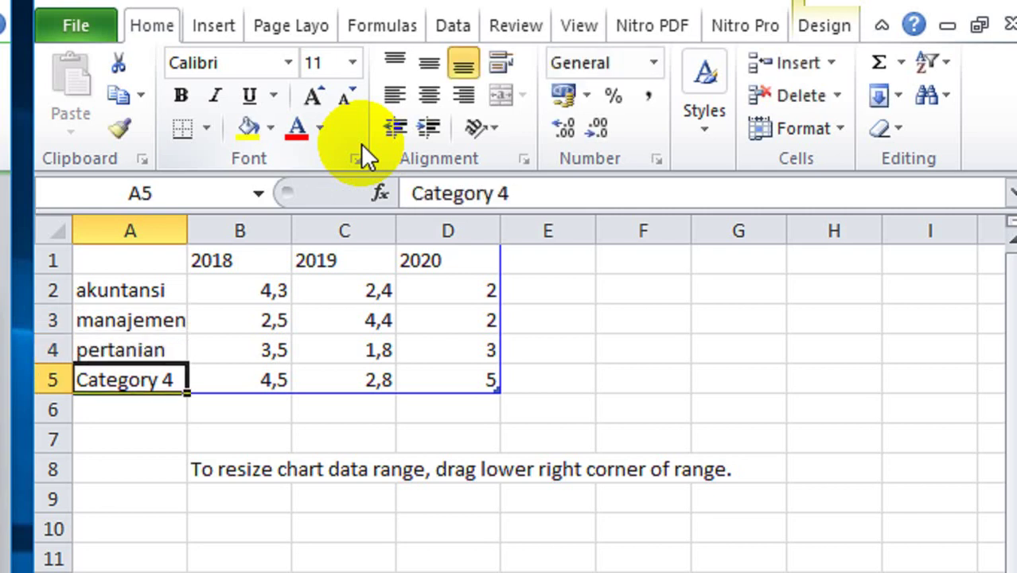
text(ge)
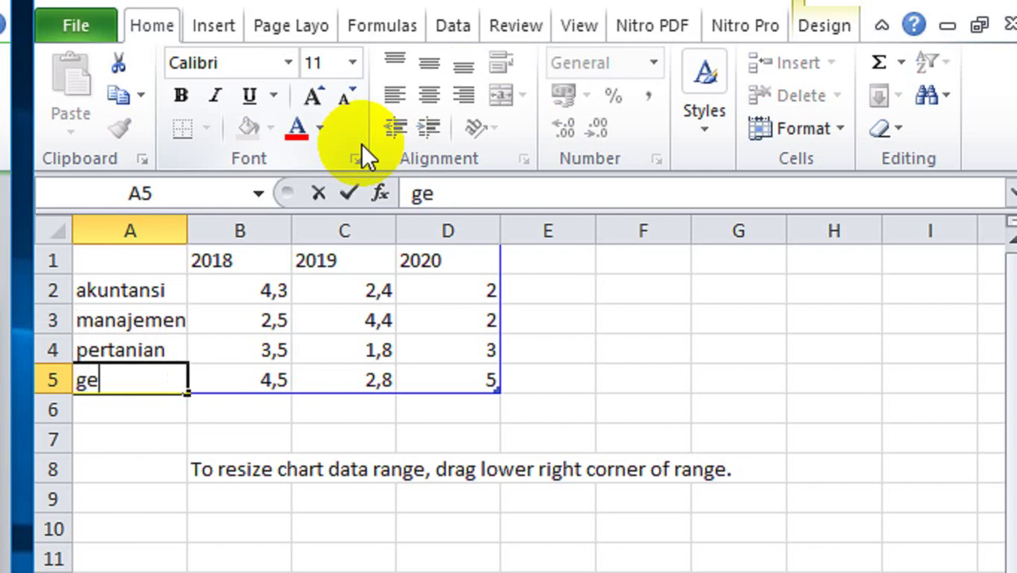
text(og)
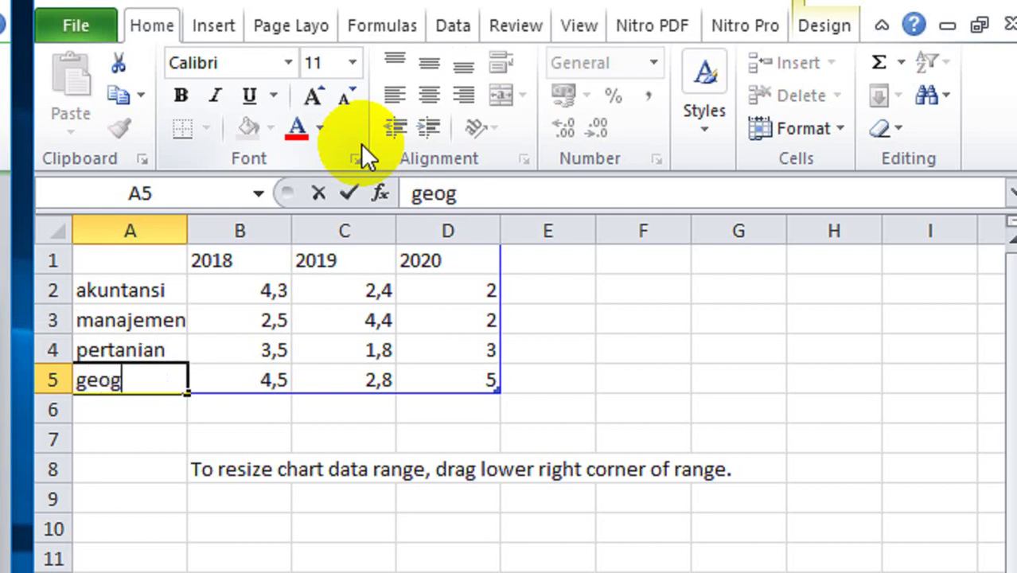
text(rafis)
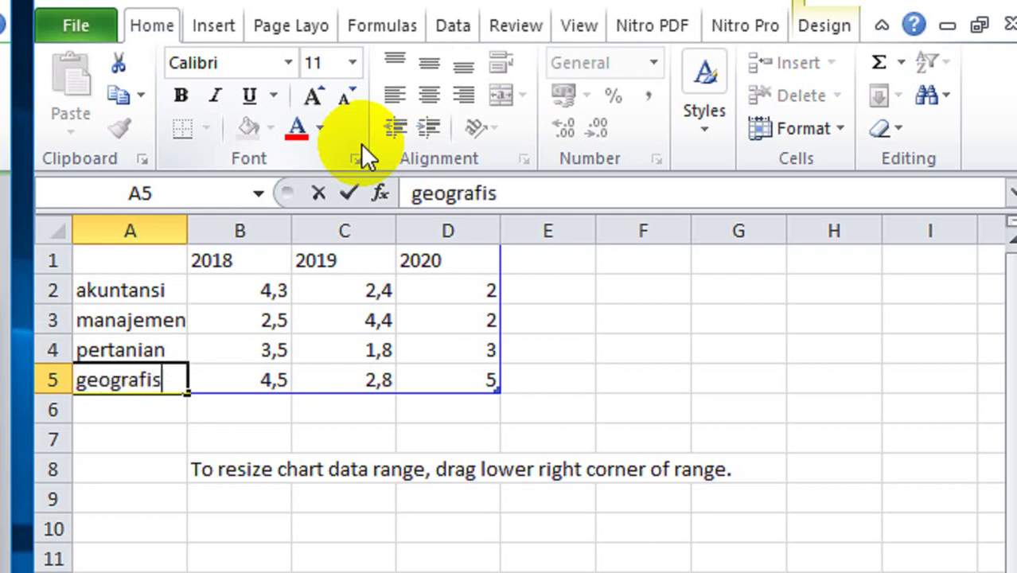
key(Return)
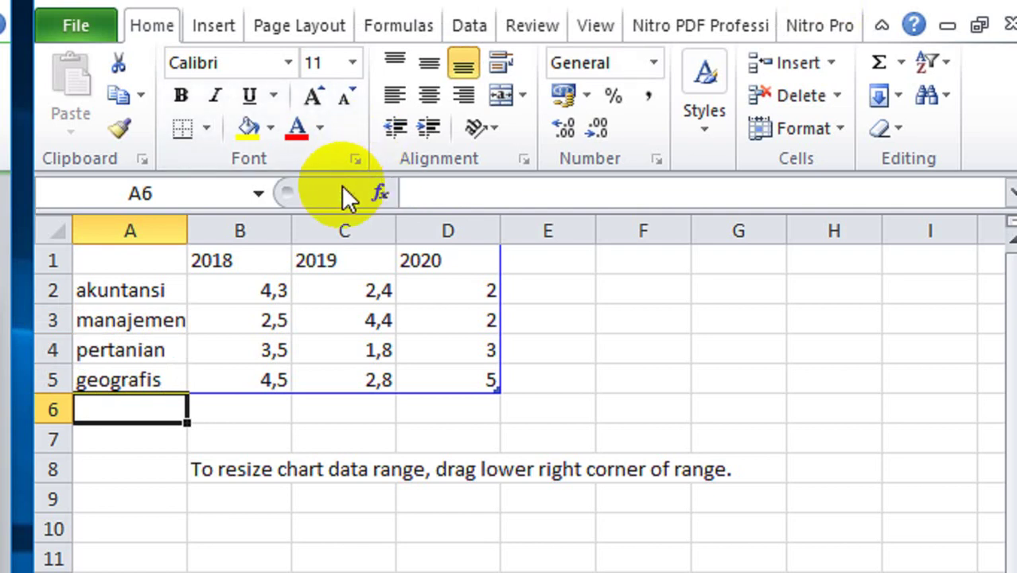
Widen column A so the category labels fit.
drag(187, 231, 303, 241)
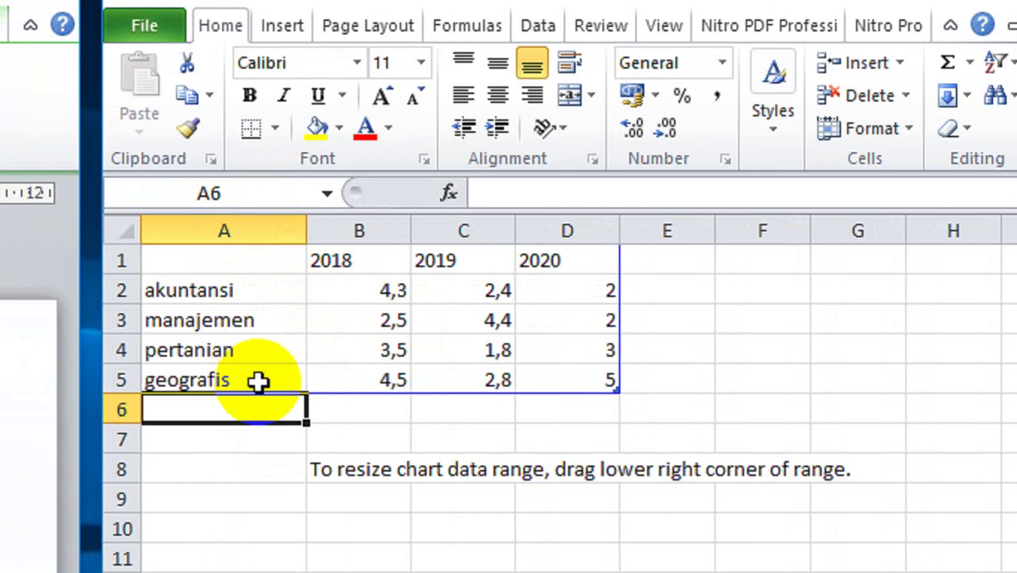
click(256, 381)
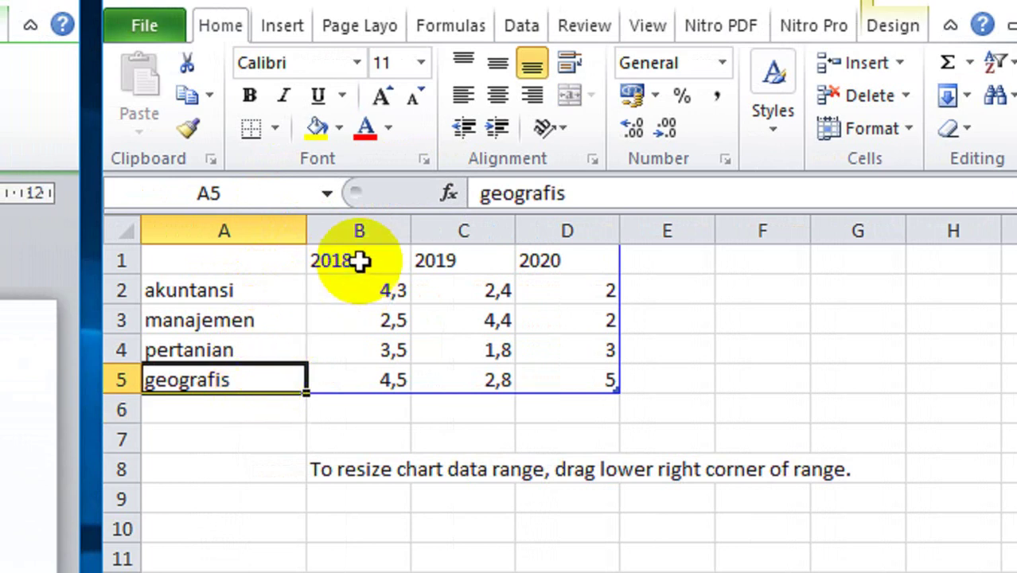
click(361, 261)
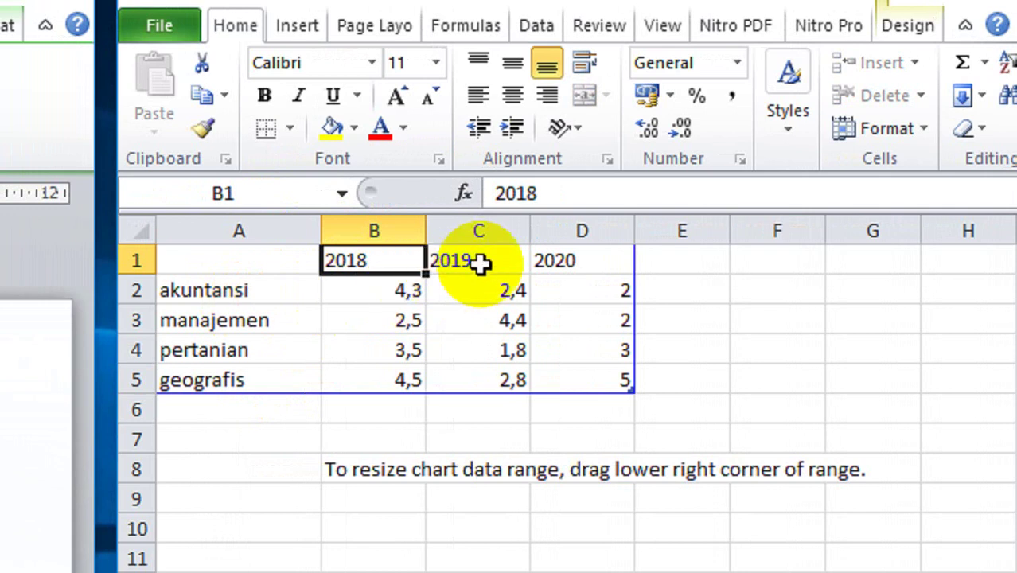
click(482, 289)
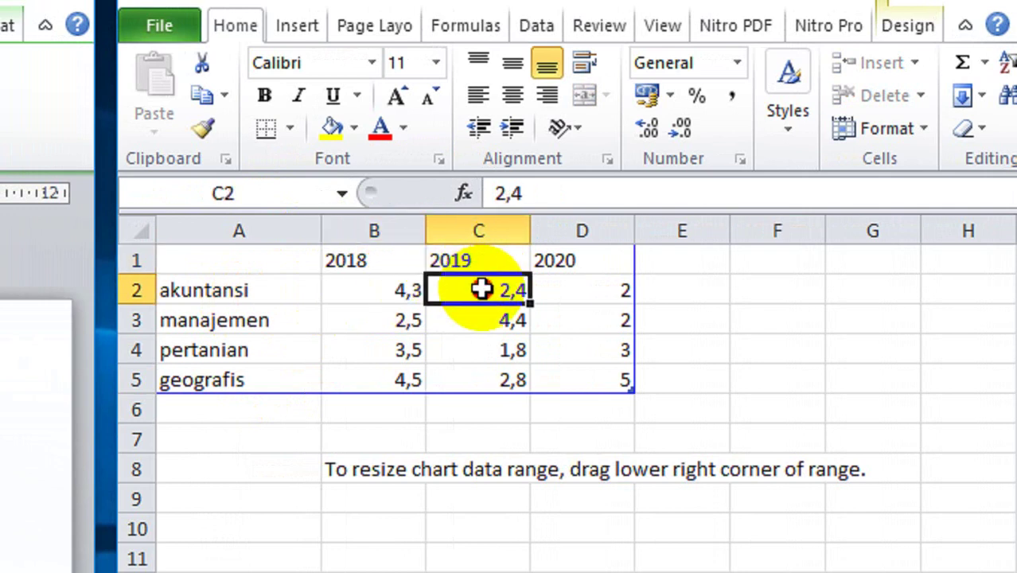
click(583, 245)
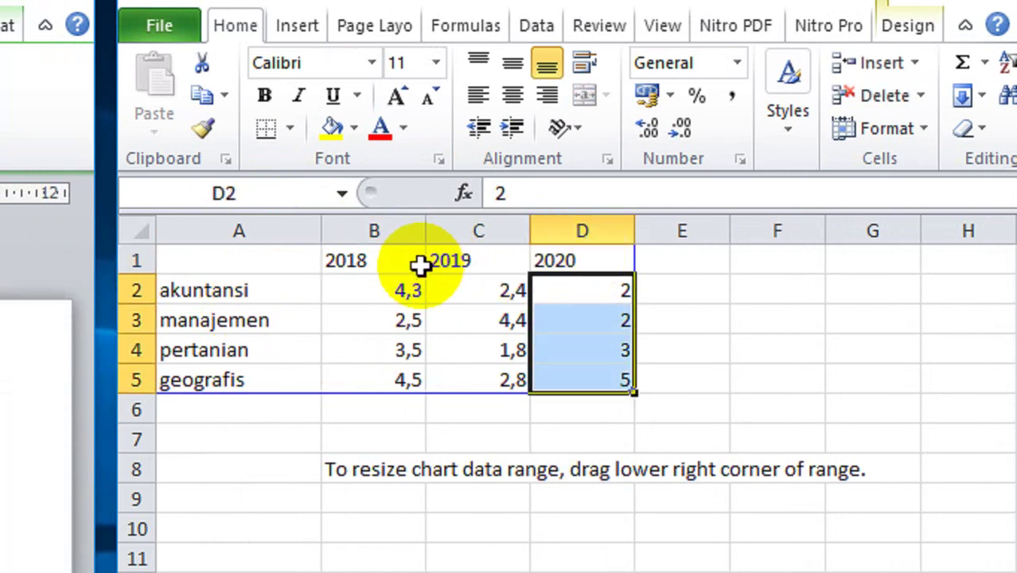
Enter akuntansi's values 30, 35 and 40 for 2018 to 2020.
click(389, 296)
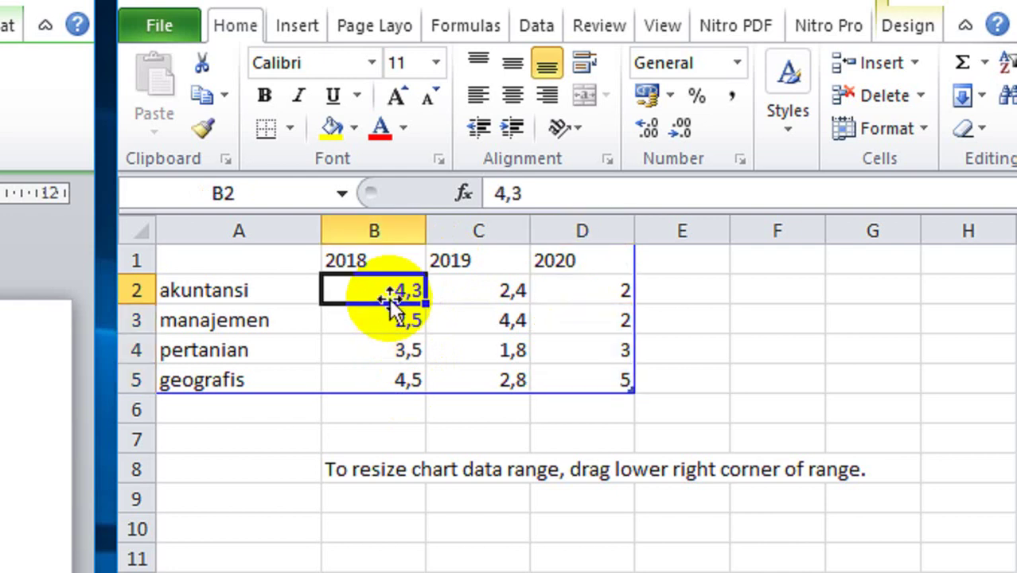
text(30)
key(Tab)
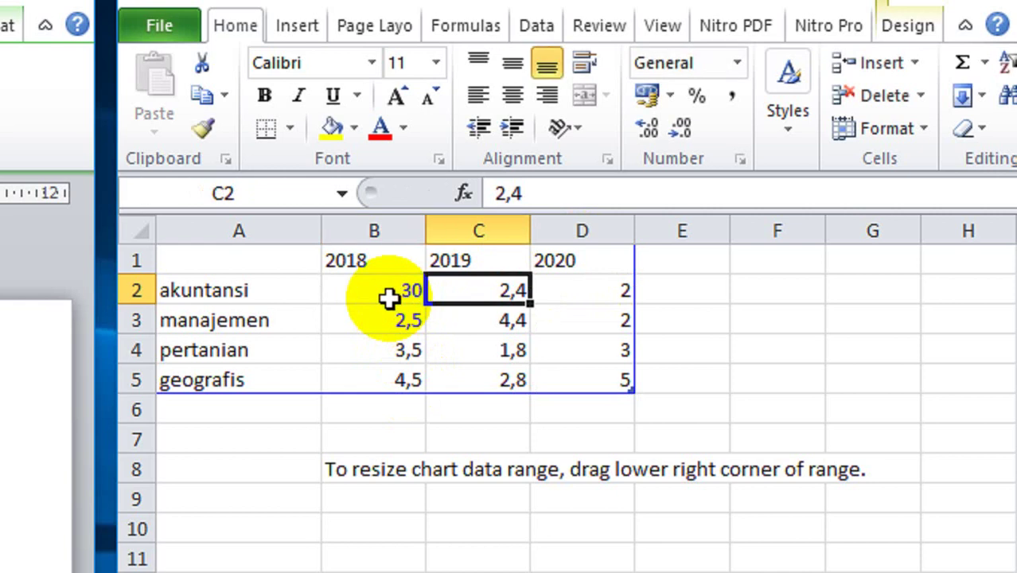
text(35)
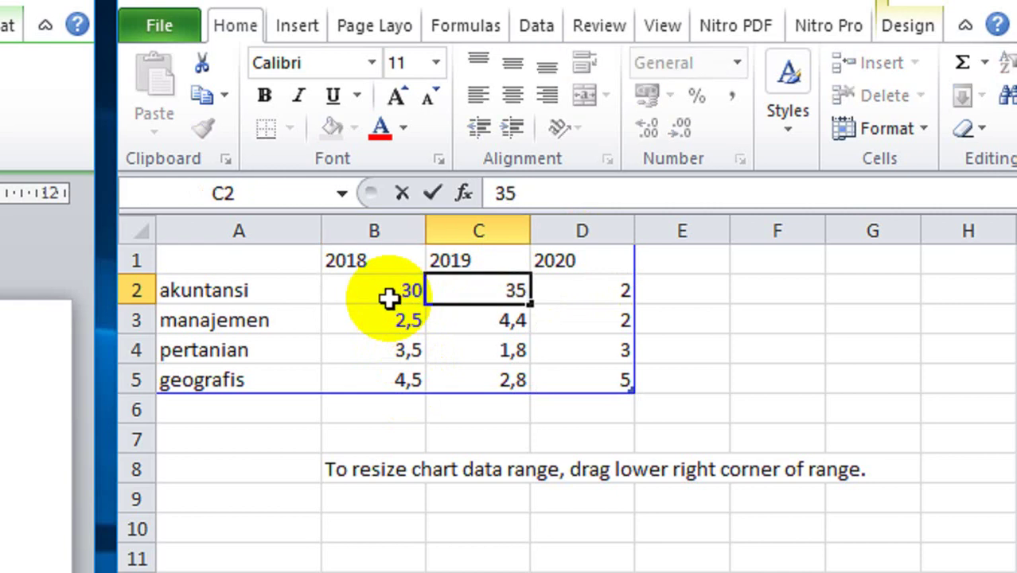
key(Tab)
text(40)
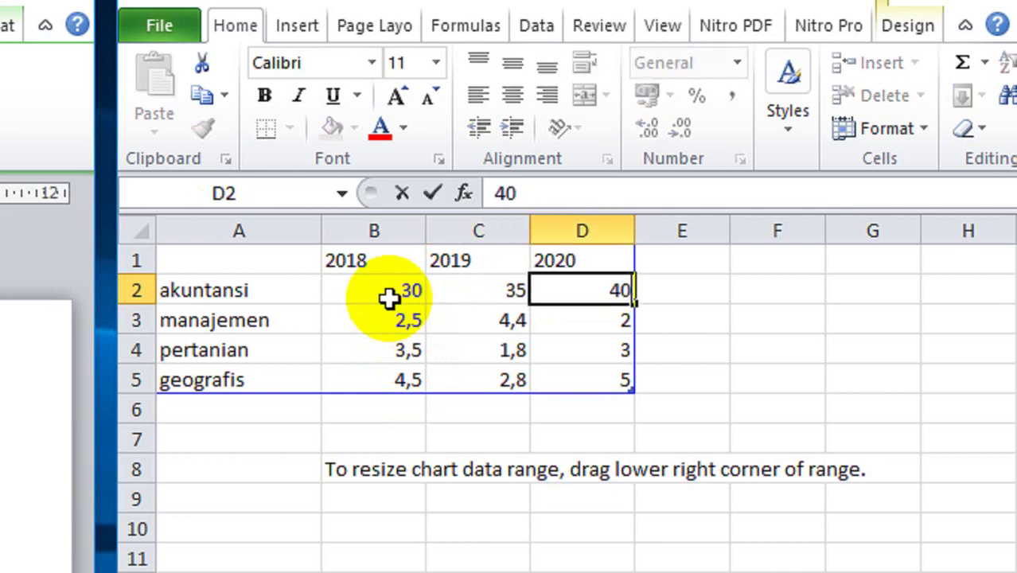
key(Return)
Enter manajemen's values 40, 35 and 30 for 2018 to 2020.
click(392, 311)
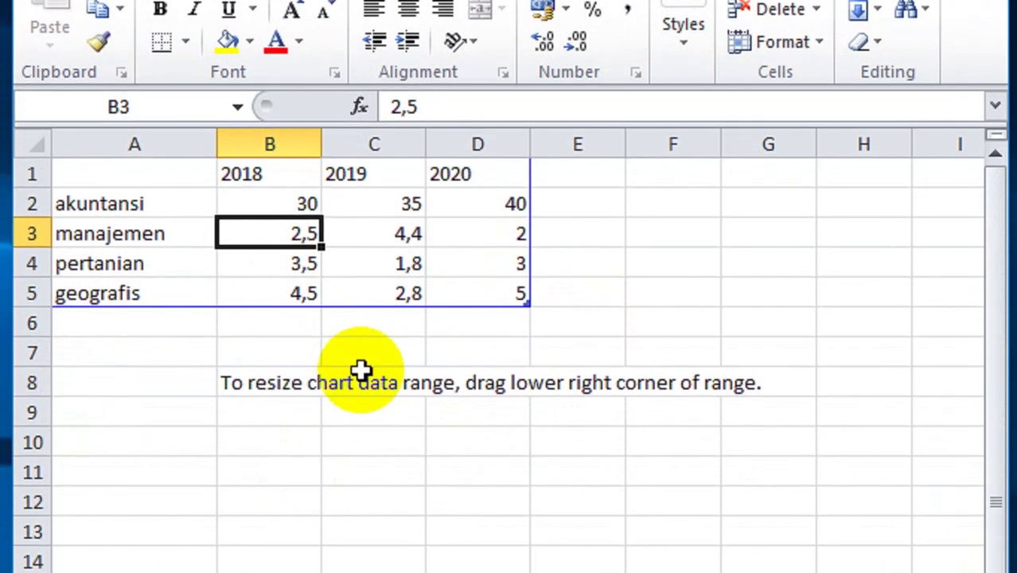
text(40)
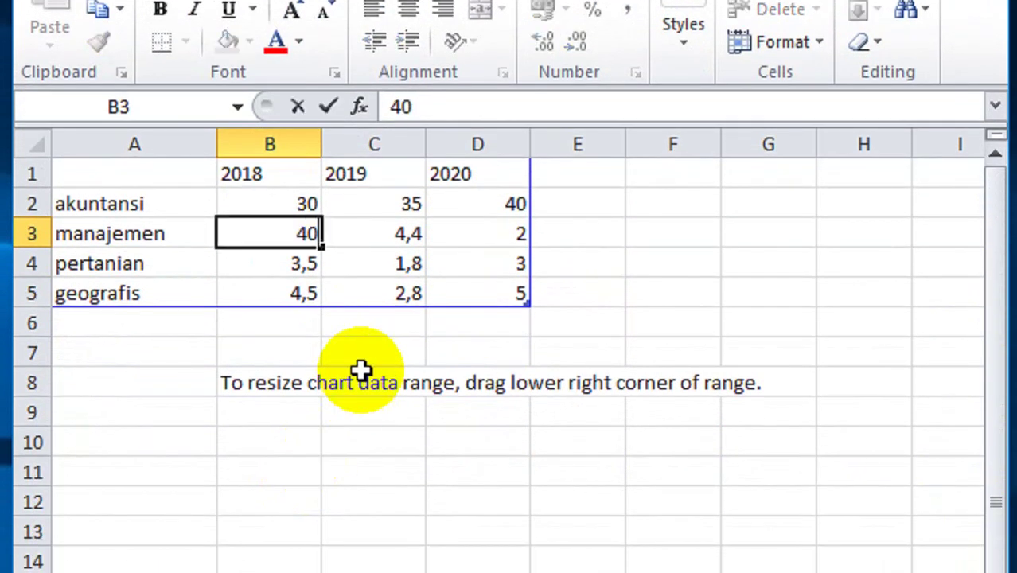
key(Tab)
text(35)
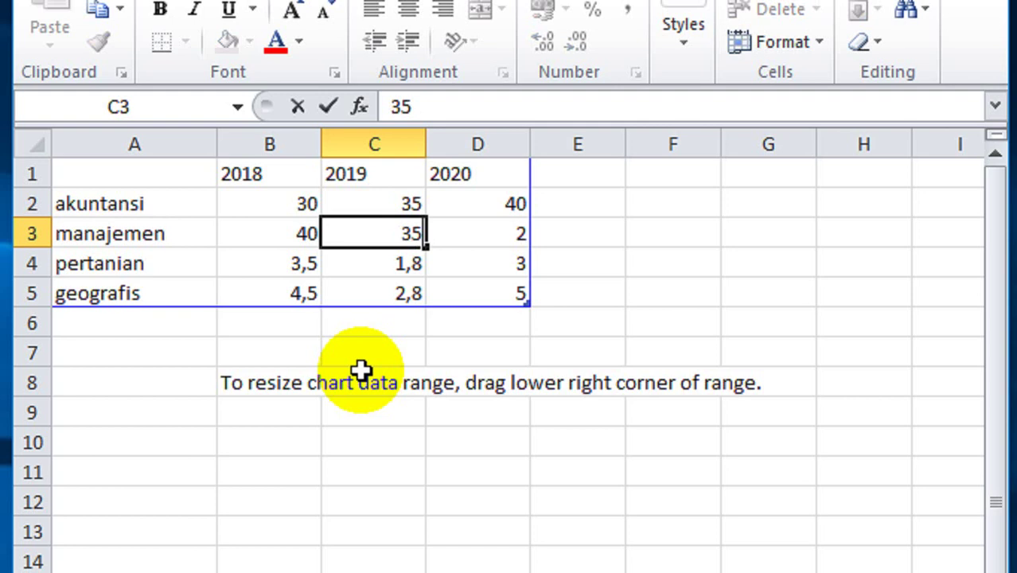
key(Tab)
text(30)
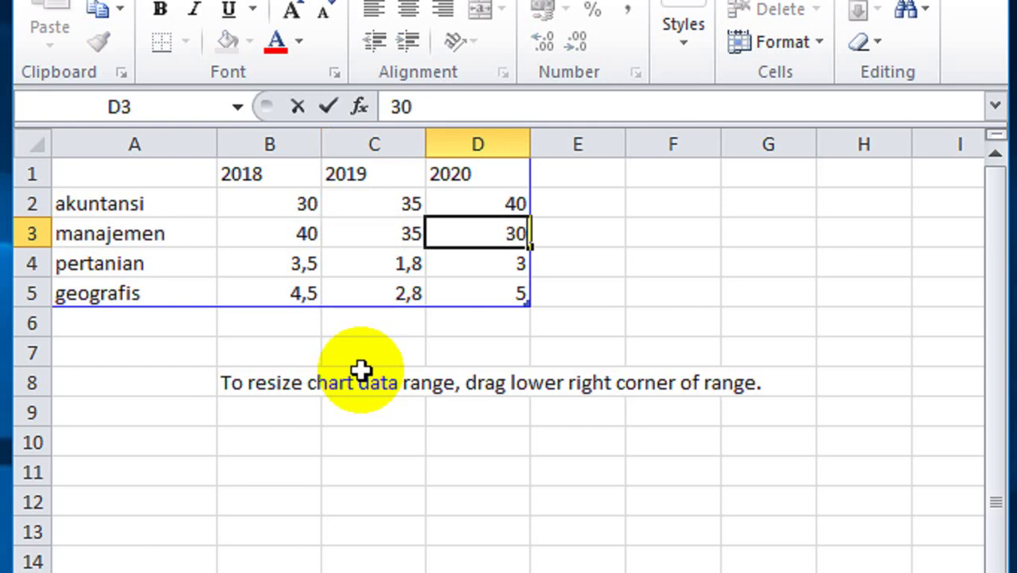
key(Return)
Enter pertanian's values 25, 35 and 30 for 2018 to 2020.
key(Left)
key(Left)
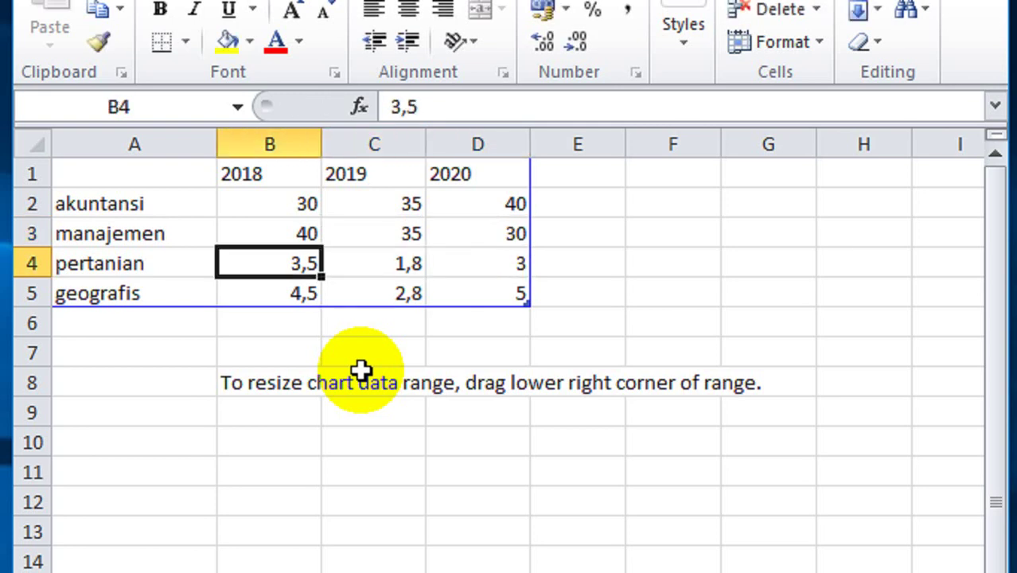
text(25)
key(Tab)
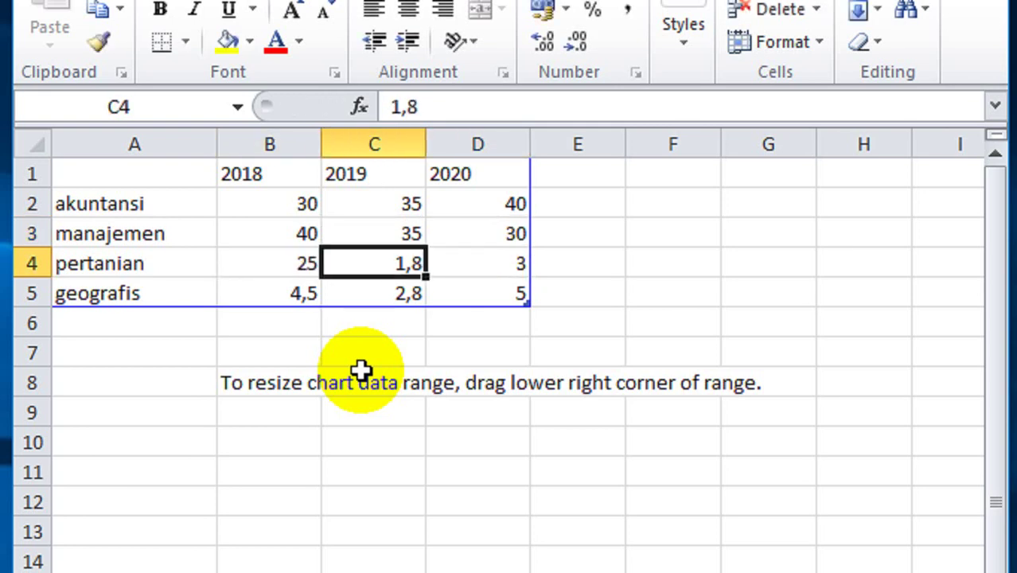
text(3)
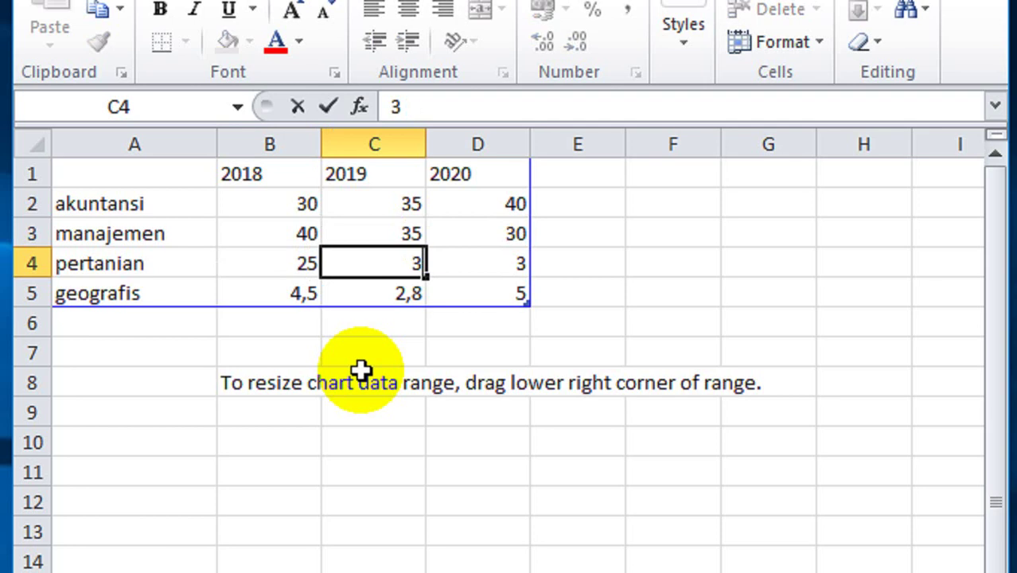
text(5)
key(Tab)
text(3)
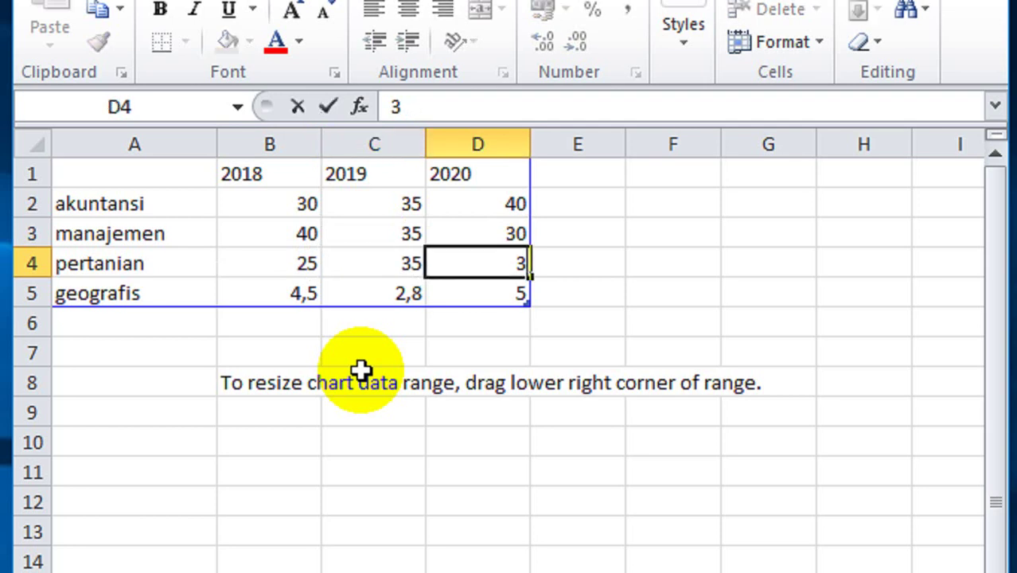
text(0)
key(Return)
Enter geografis's values 40, 35 and 30 for 2018 to 2020.
key(Left)
key(Left)
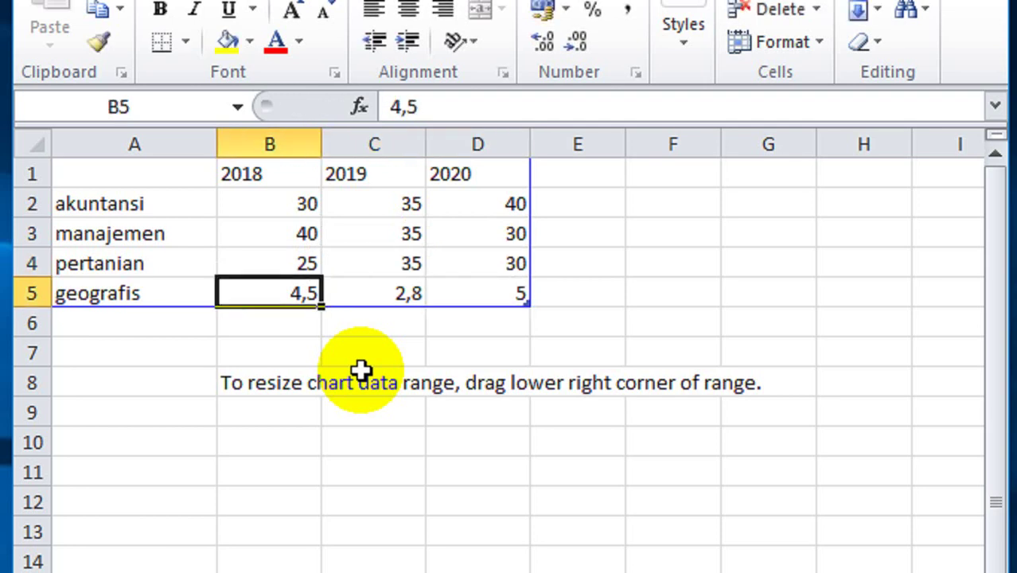
text(40)
key(Return)
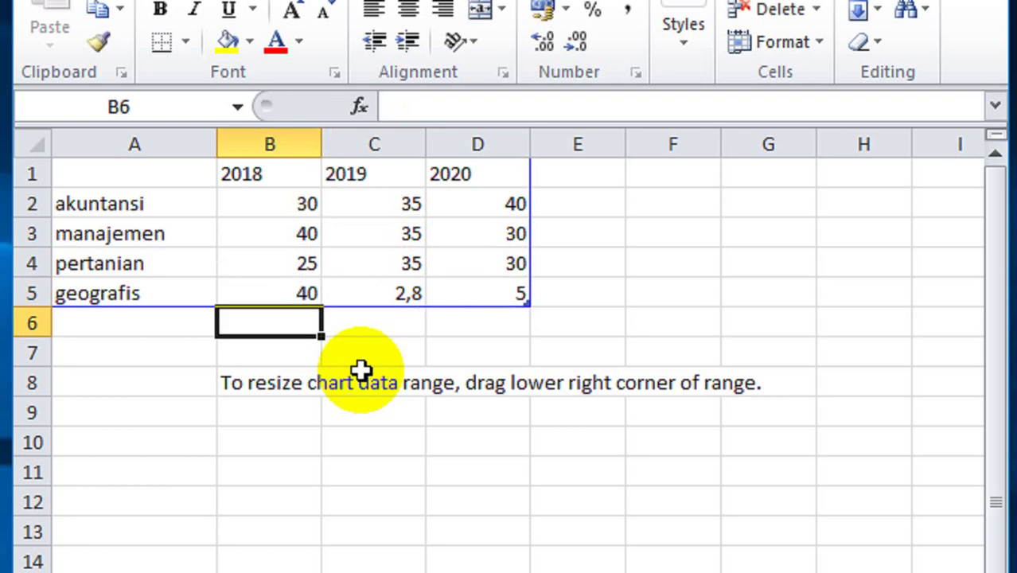
text(25)
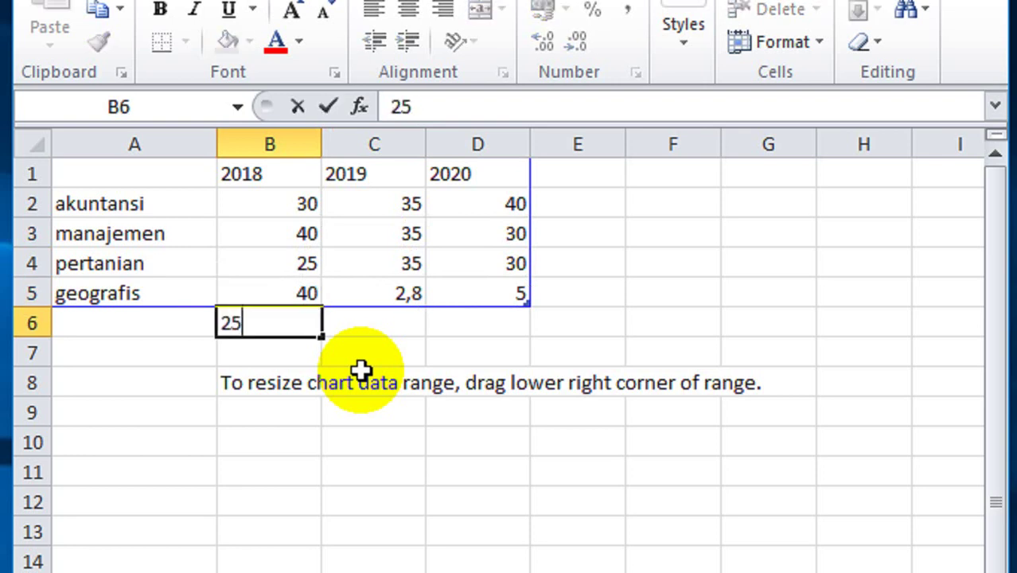
key(BackSpace)
key(BackSpace)
key(Up)
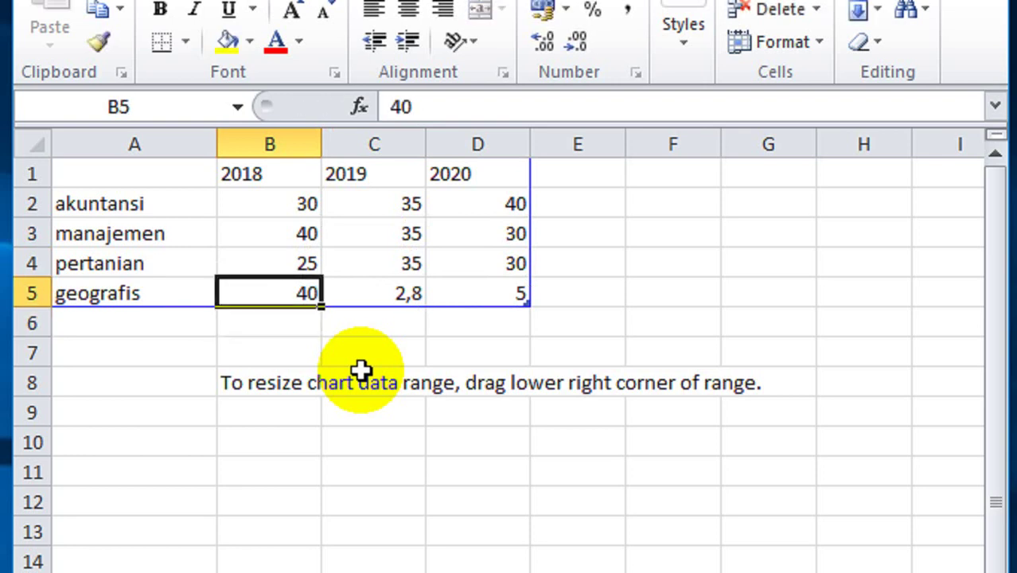
key(Right)
text(35)
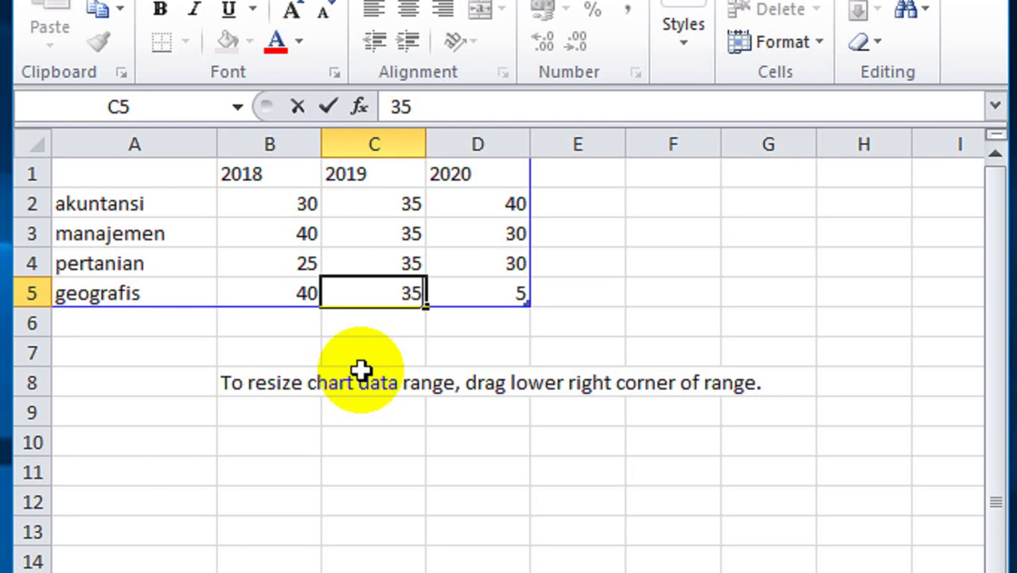
key(Right)
text(30)
key(Return)
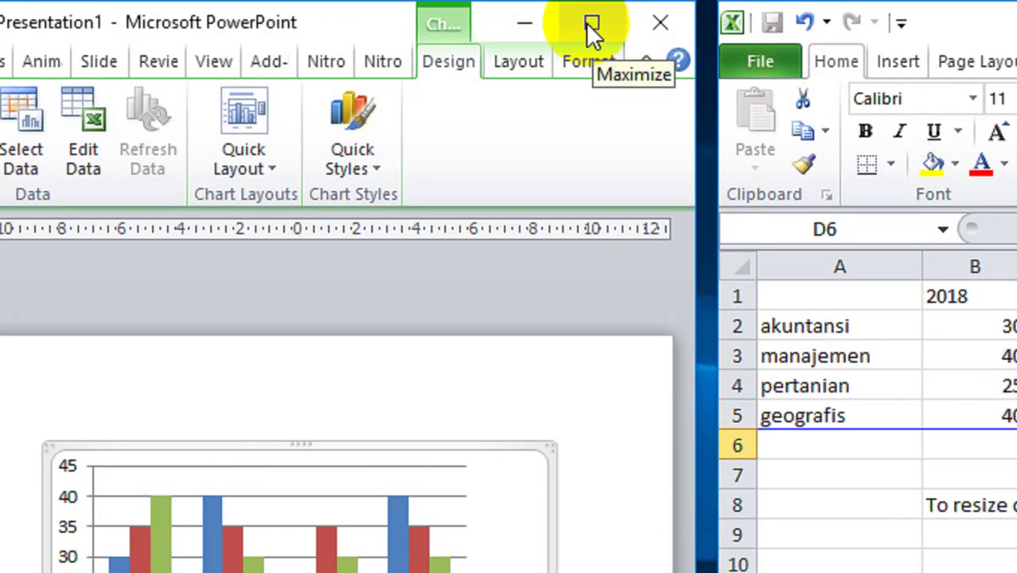
Maximize the PowerPoint window and show the Chart Tools Layout tab.
click(591, 24)
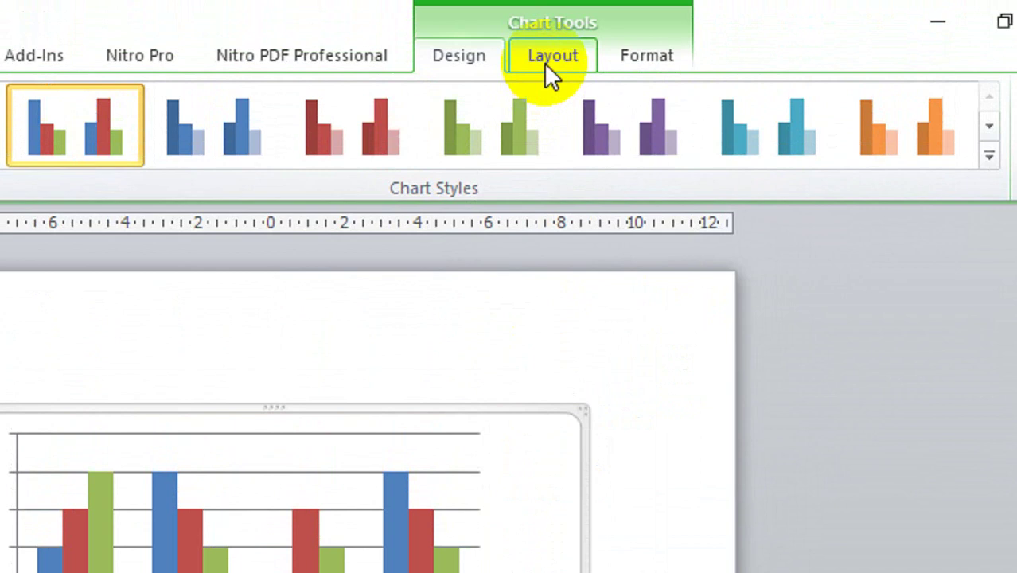
click(546, 65)
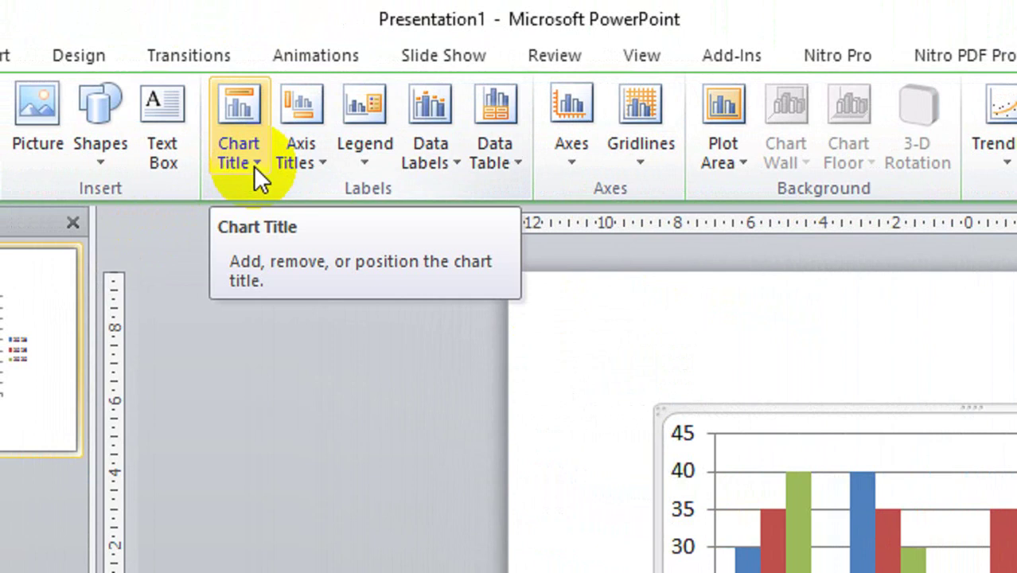
Add an Above Chart title and type JUMLAH MAHASISWA into it.
click(256, 169)
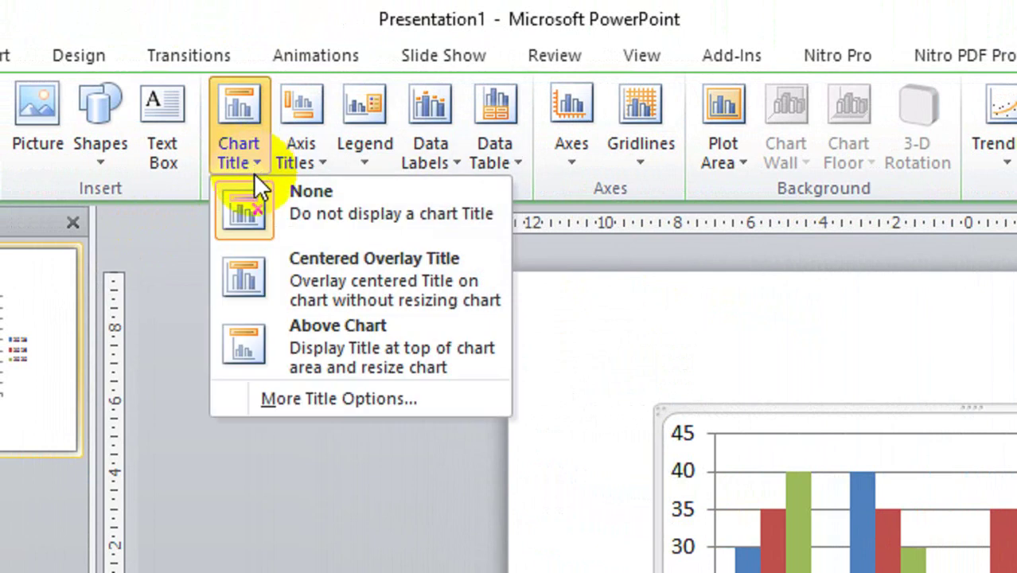
click(300, 356)
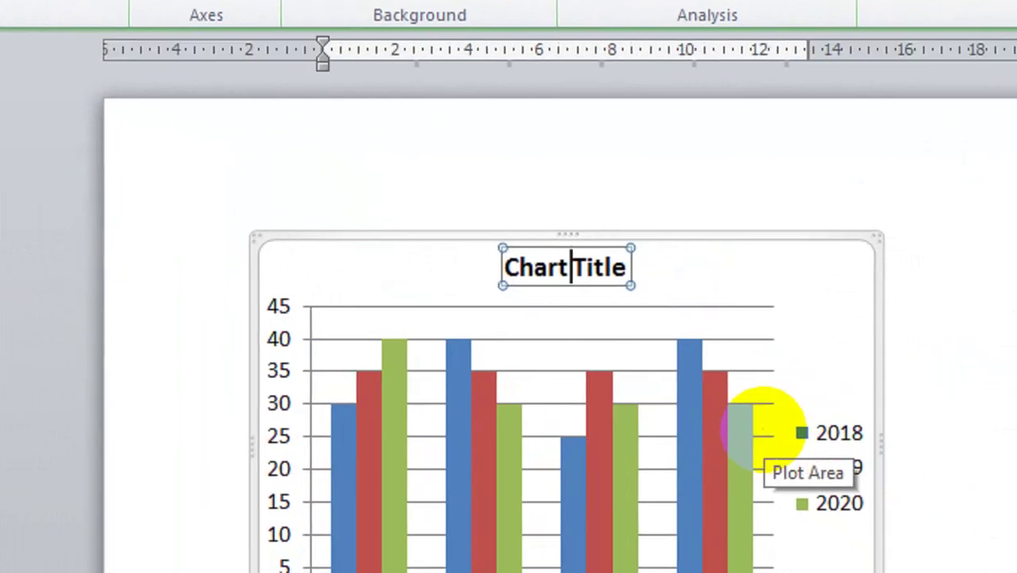
text(JUMLA)
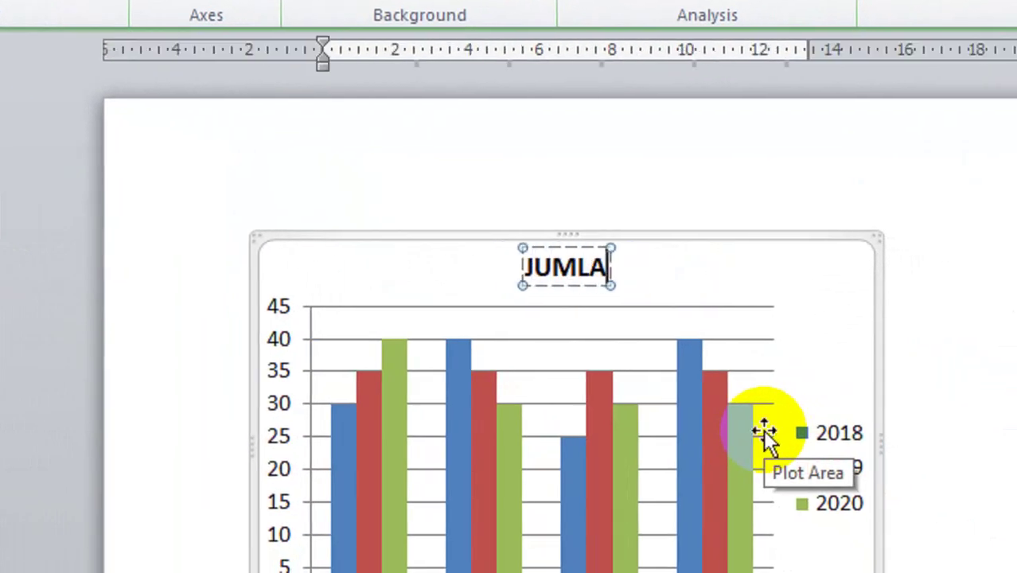
text(H MAS)
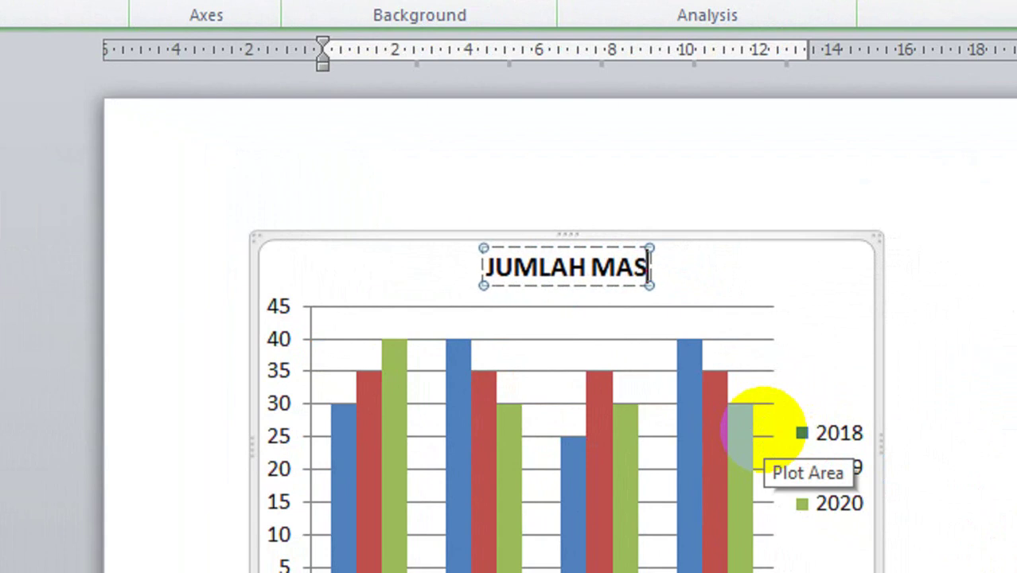
text(ISWA)
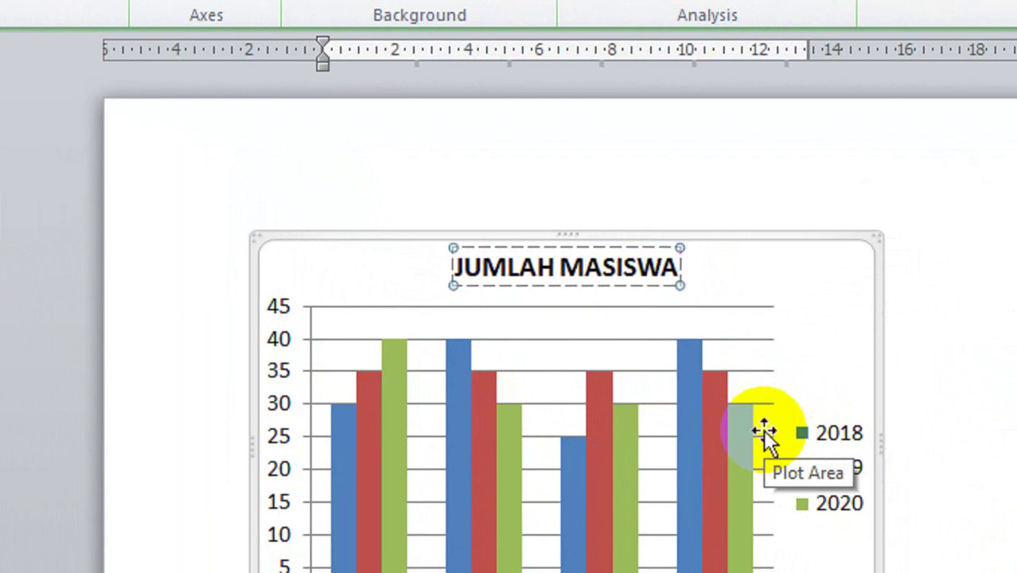
key(BackSpace)
key(BackSpace)
key(BackSpace)
key(BackSpace)
key(BackSpace)
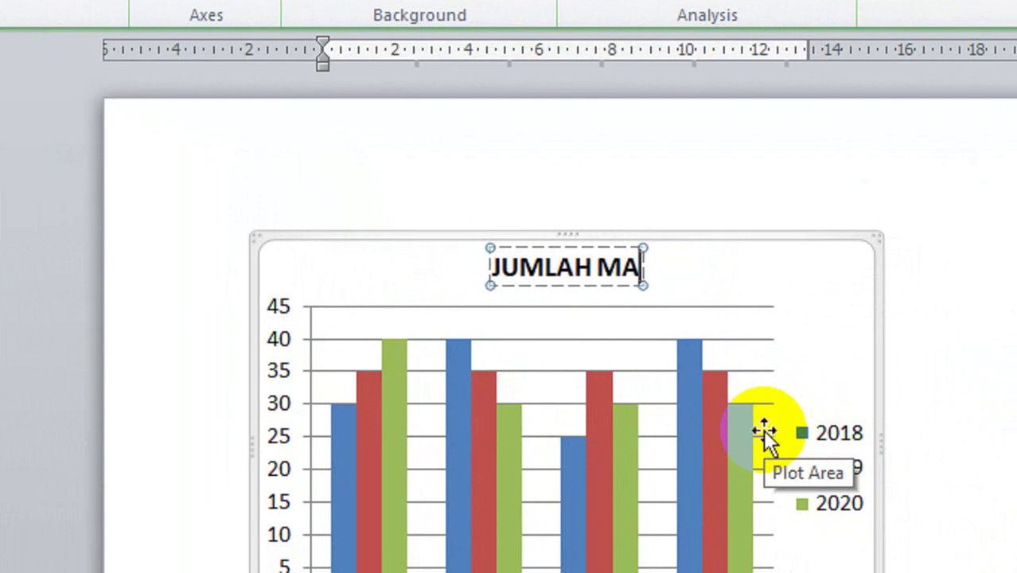
text(HASISW)
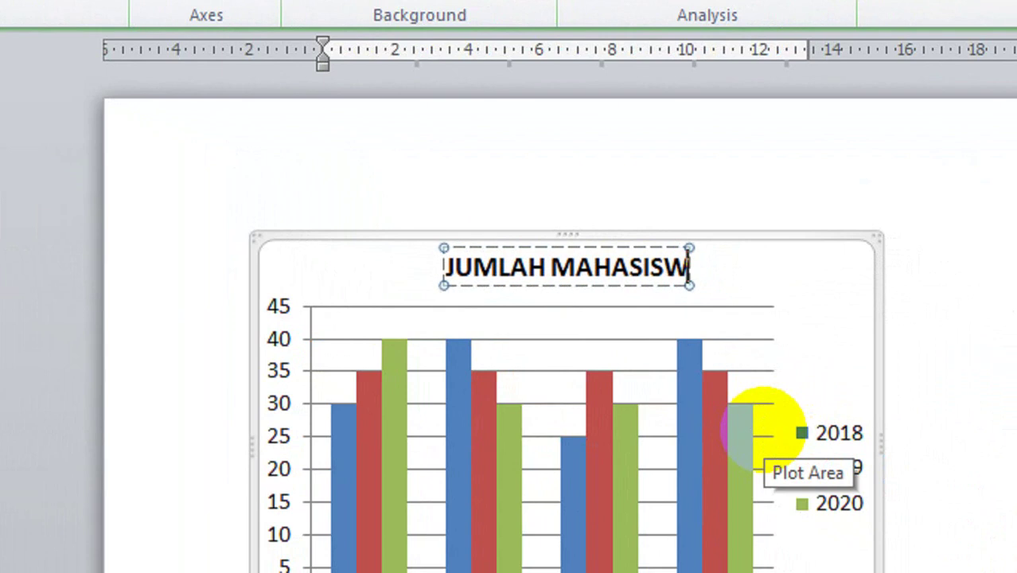
text(A)
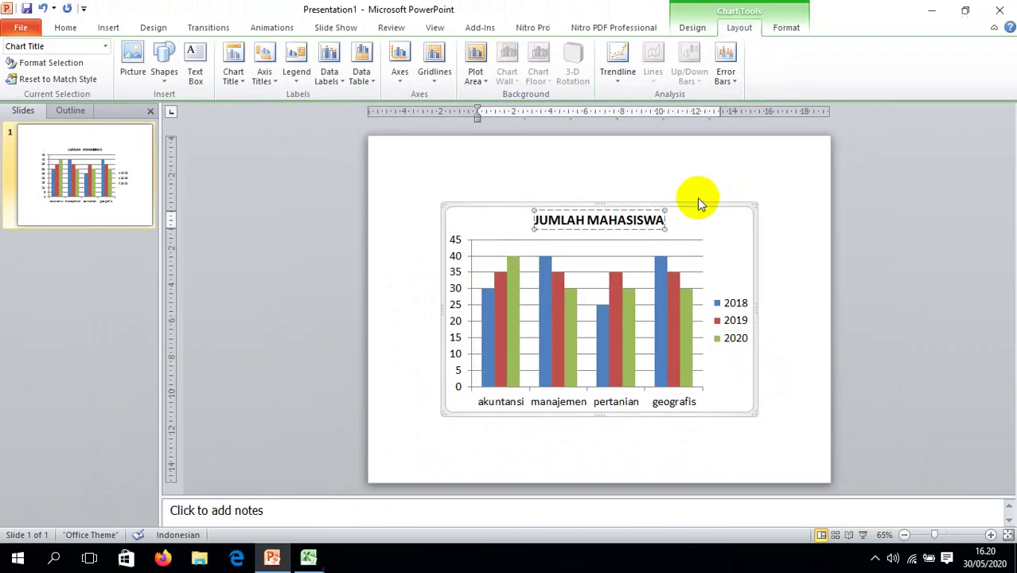
click(795, 232)
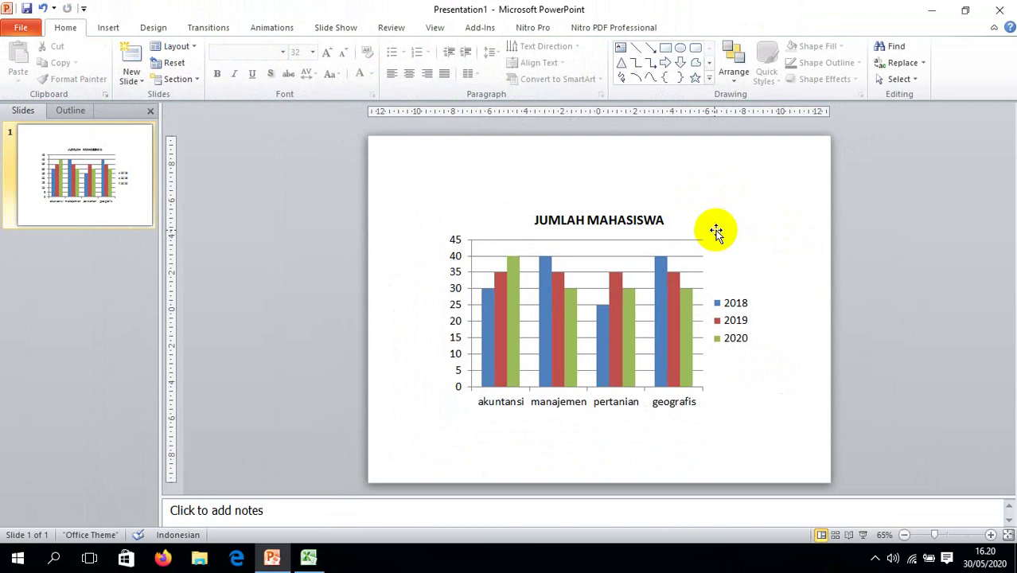
click(657, 228)
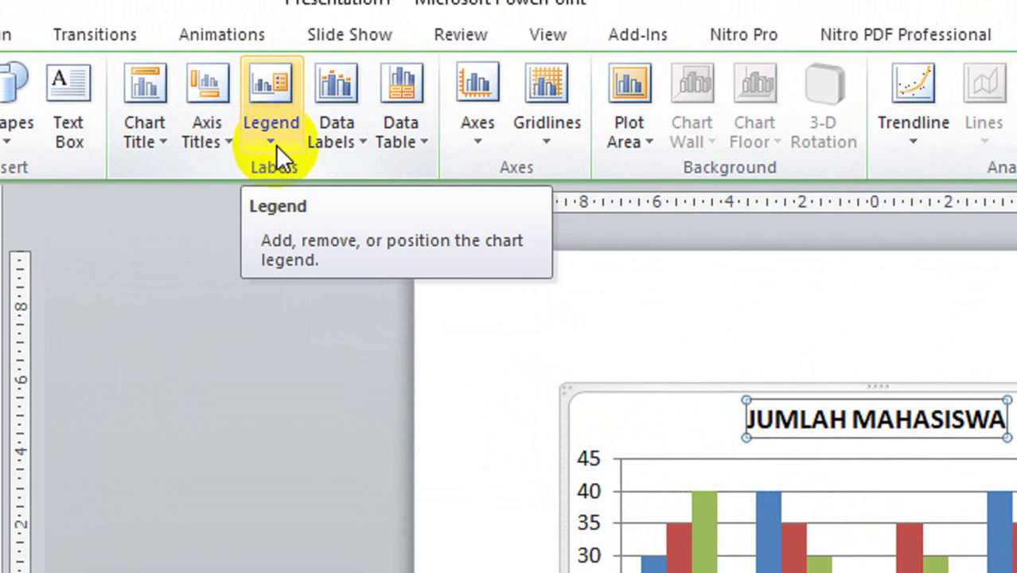
Move the 2018/2019/2020 legend to the bottom of the chart.
click(275, 145)
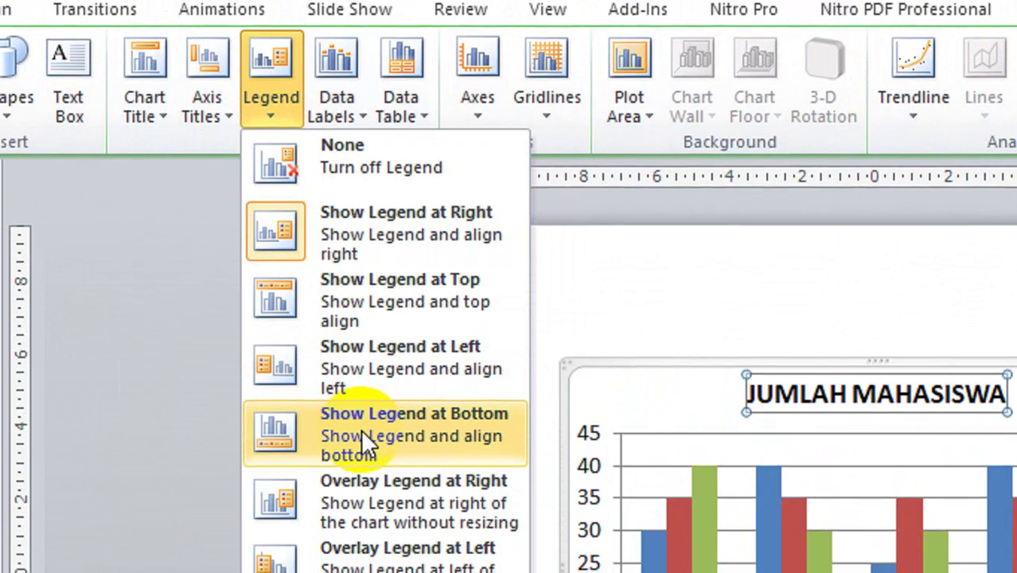
click(366, 441)
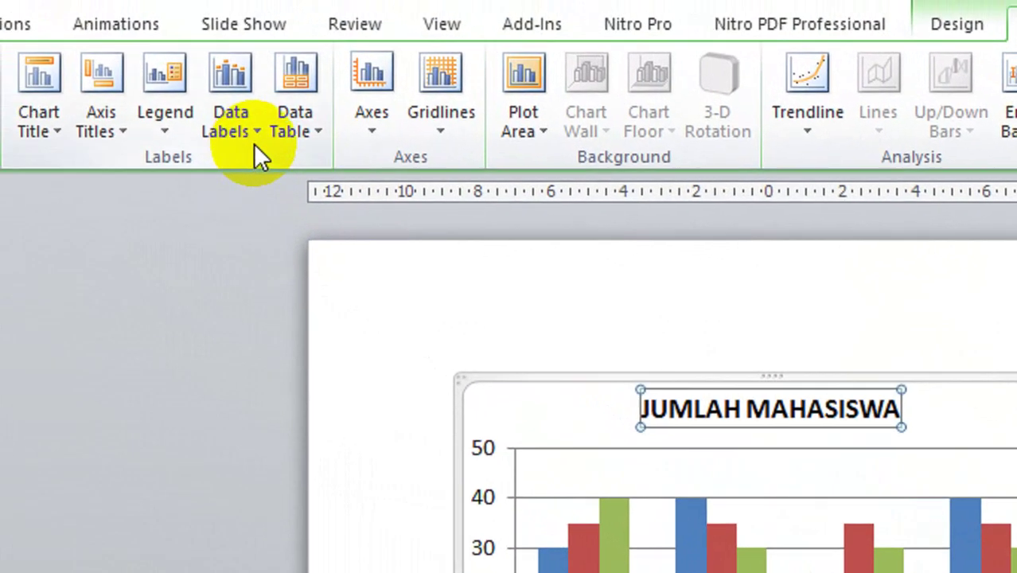
Add Outside End data labels so each column displays its value, like 30, 35, 40.
click(255, 145)
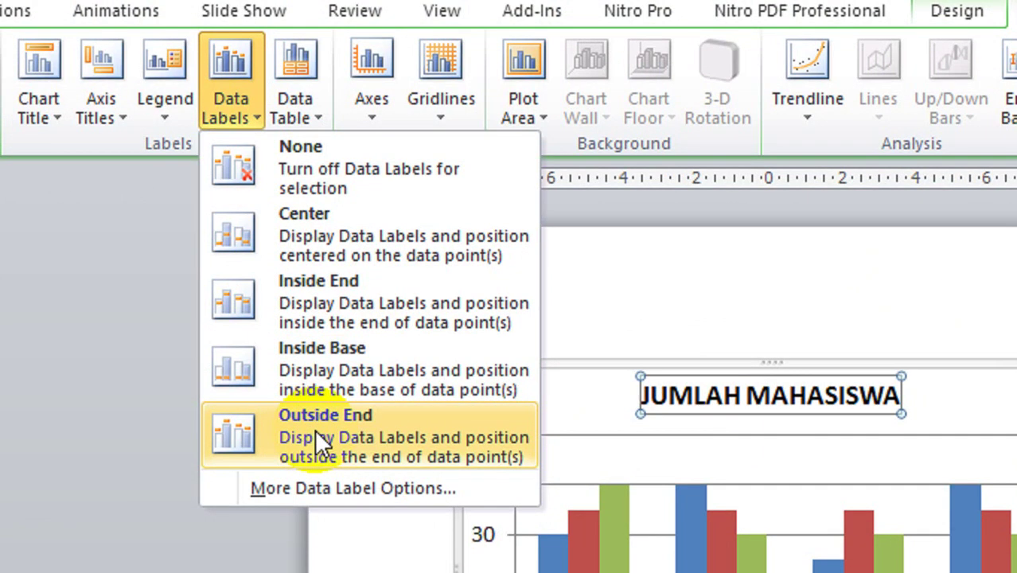
click(316, 434)
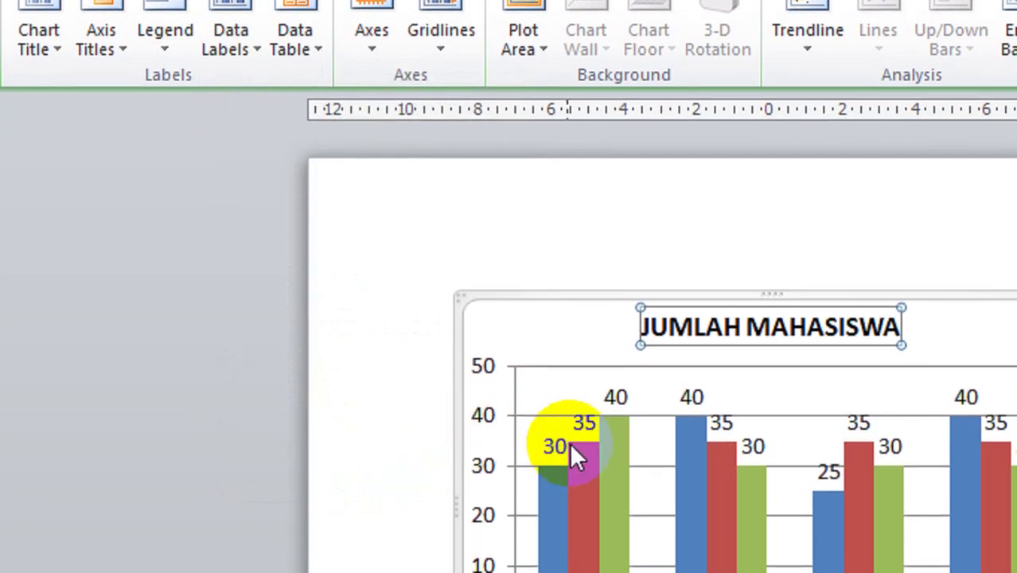
mouse_move(581, 444)
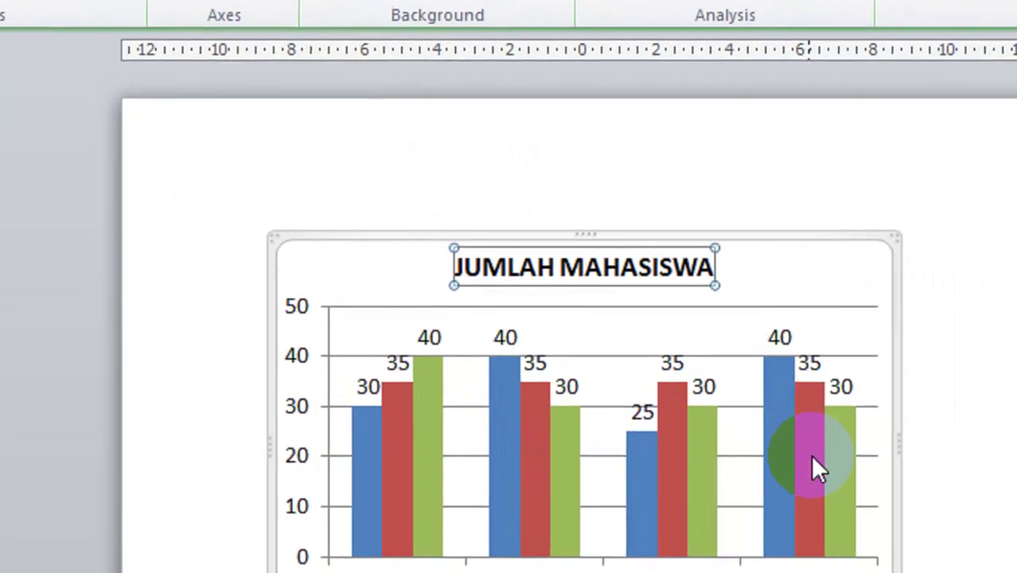
mouse_move(781, 464)
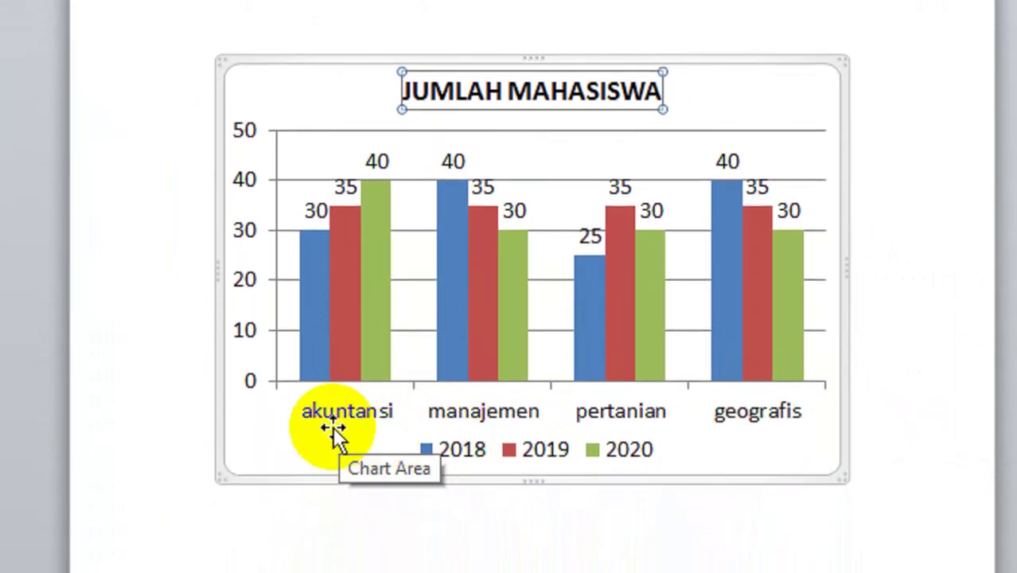
mouse_move(319, 366)
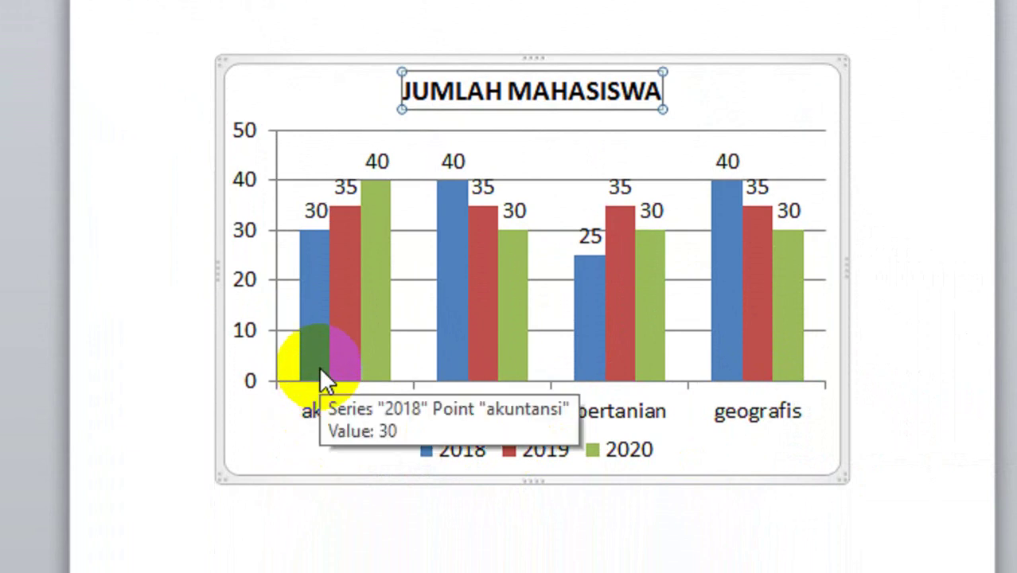
scroll(330, 415, down, 1)
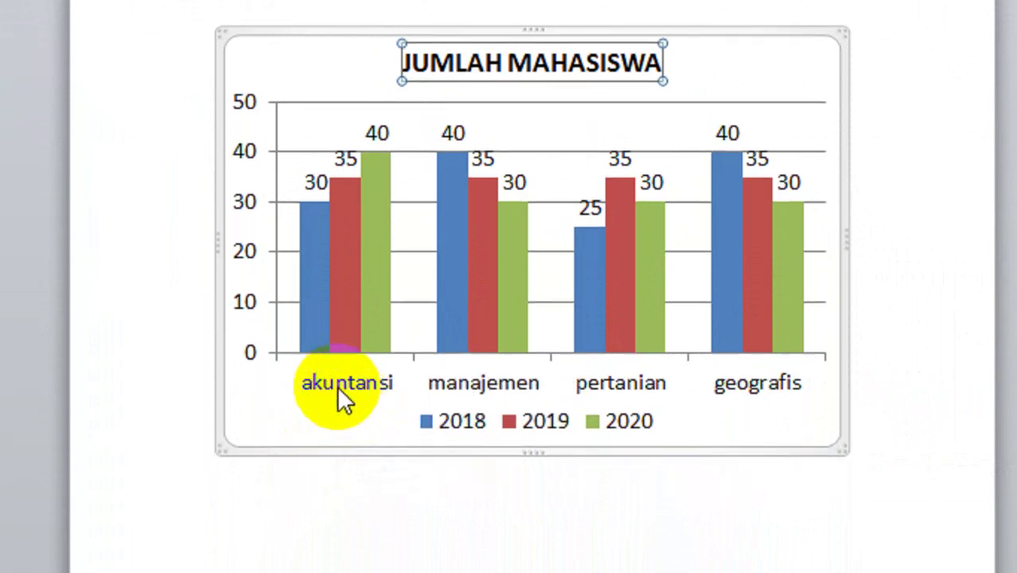
mouse_move(312, 224)
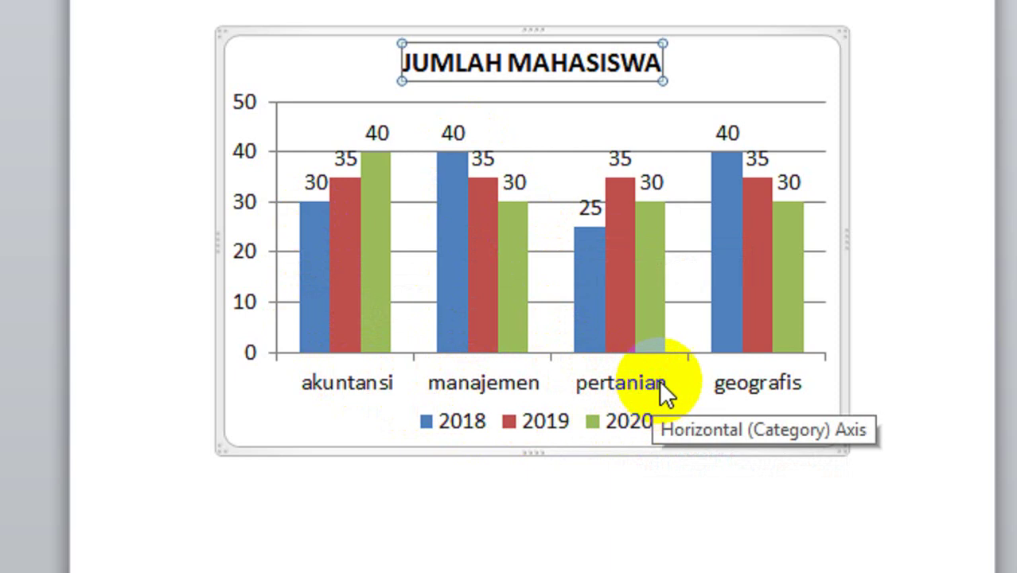
mouse_move(591, 237)
mouse_move(765, 250)
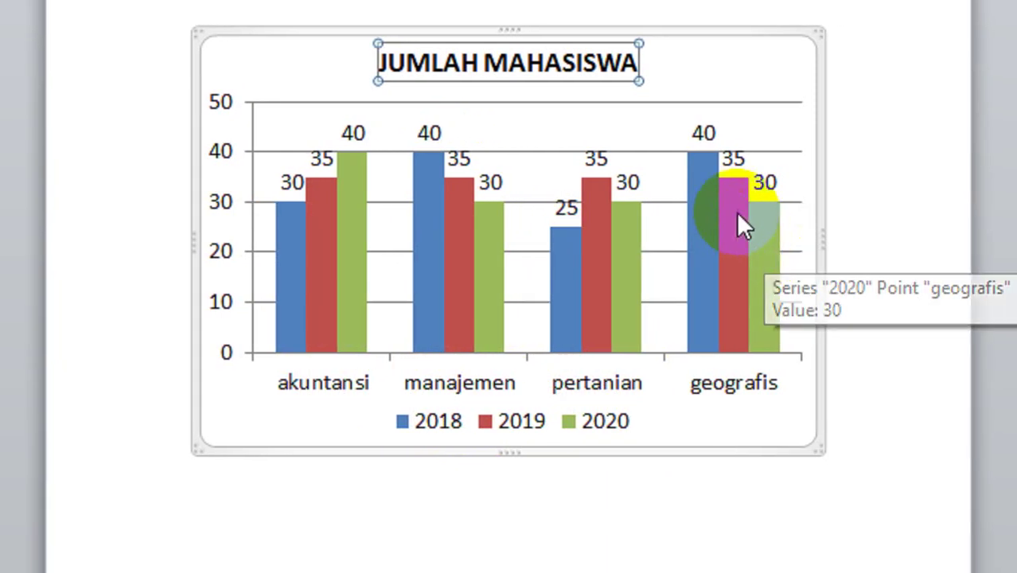
mouse_move(691, 167)
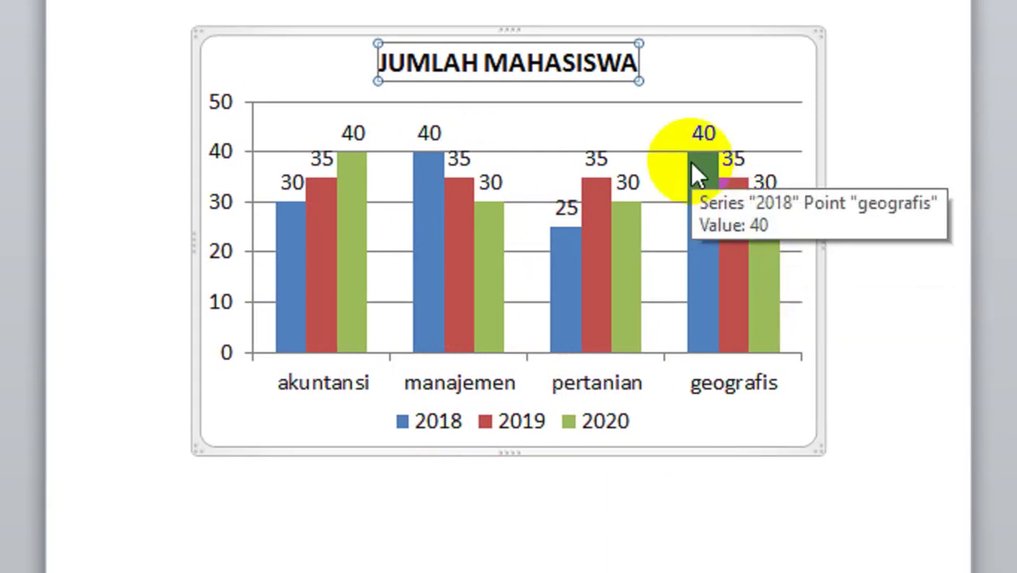